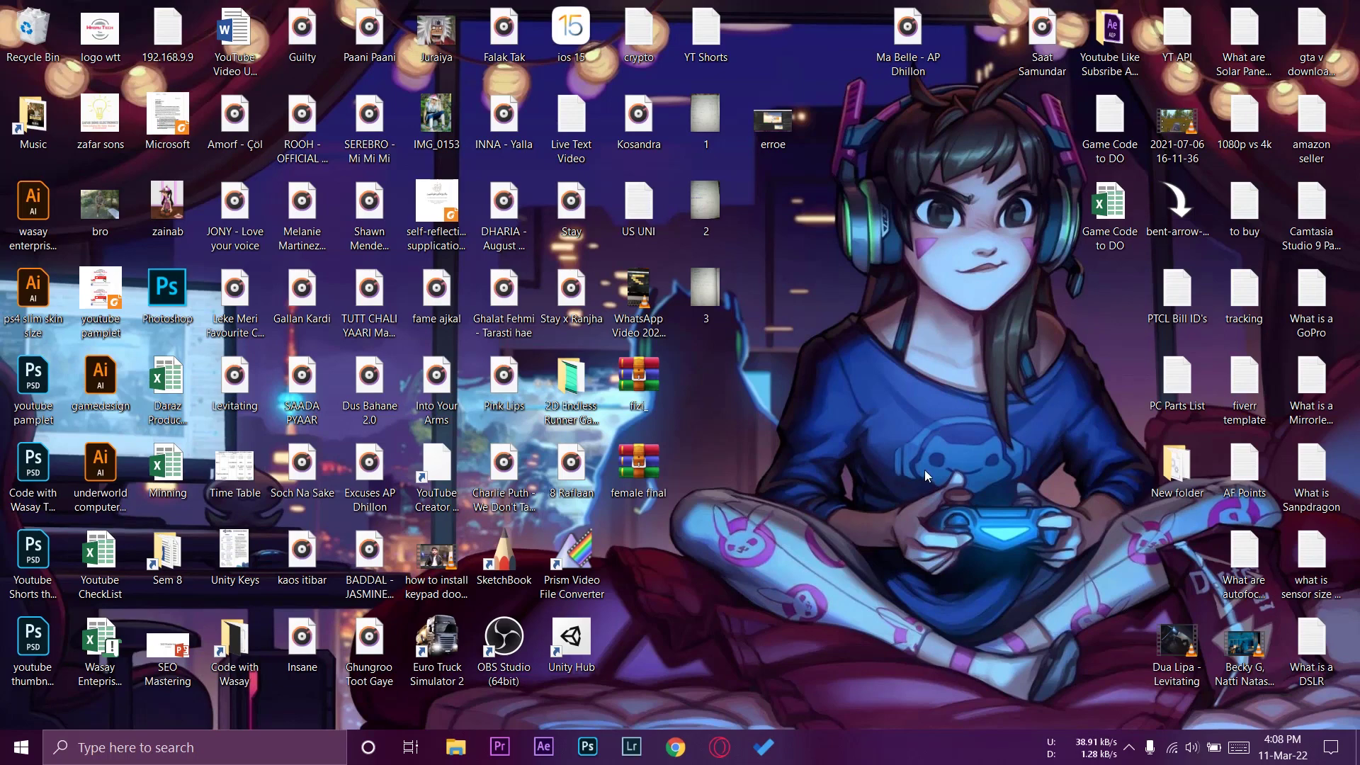
# Launch Unity Hub from its desktop shortcut to show the 2020.3.18f1 projects list
pyautogui.doubleClick(571, 640)
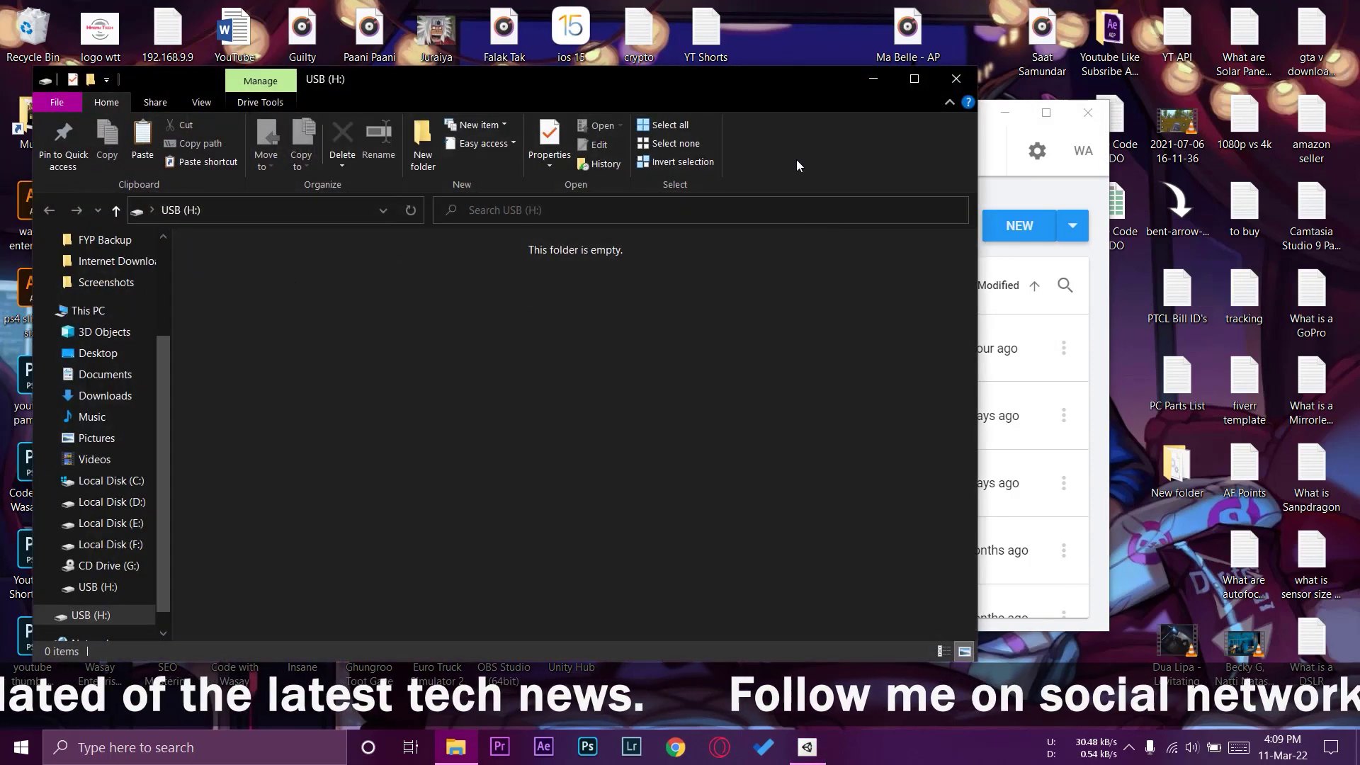
# Browse to Local Disk (D:) > Unity Projects Saved, briefly viewing the Verge of Tomorrow folder's contents
pyautogui.click(455, 749)
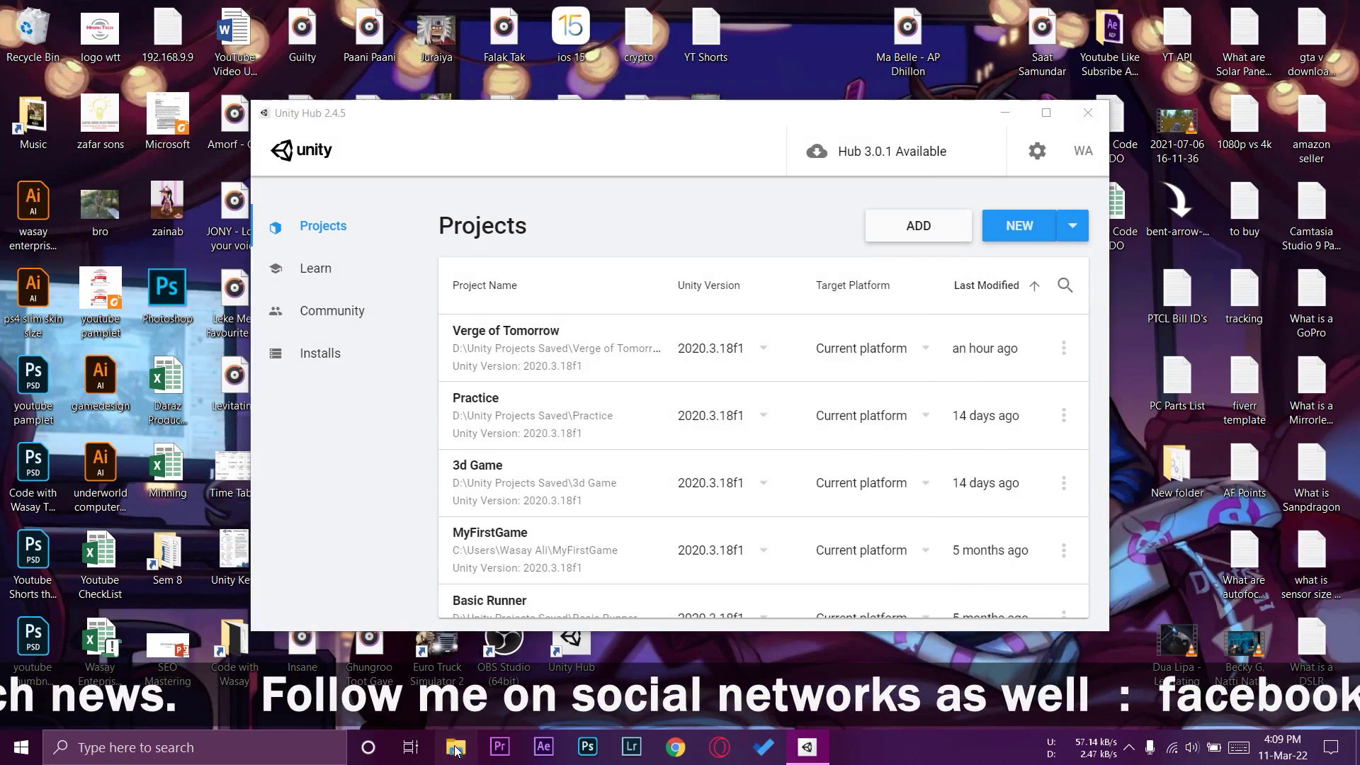
pyautogui.click(456, 750)
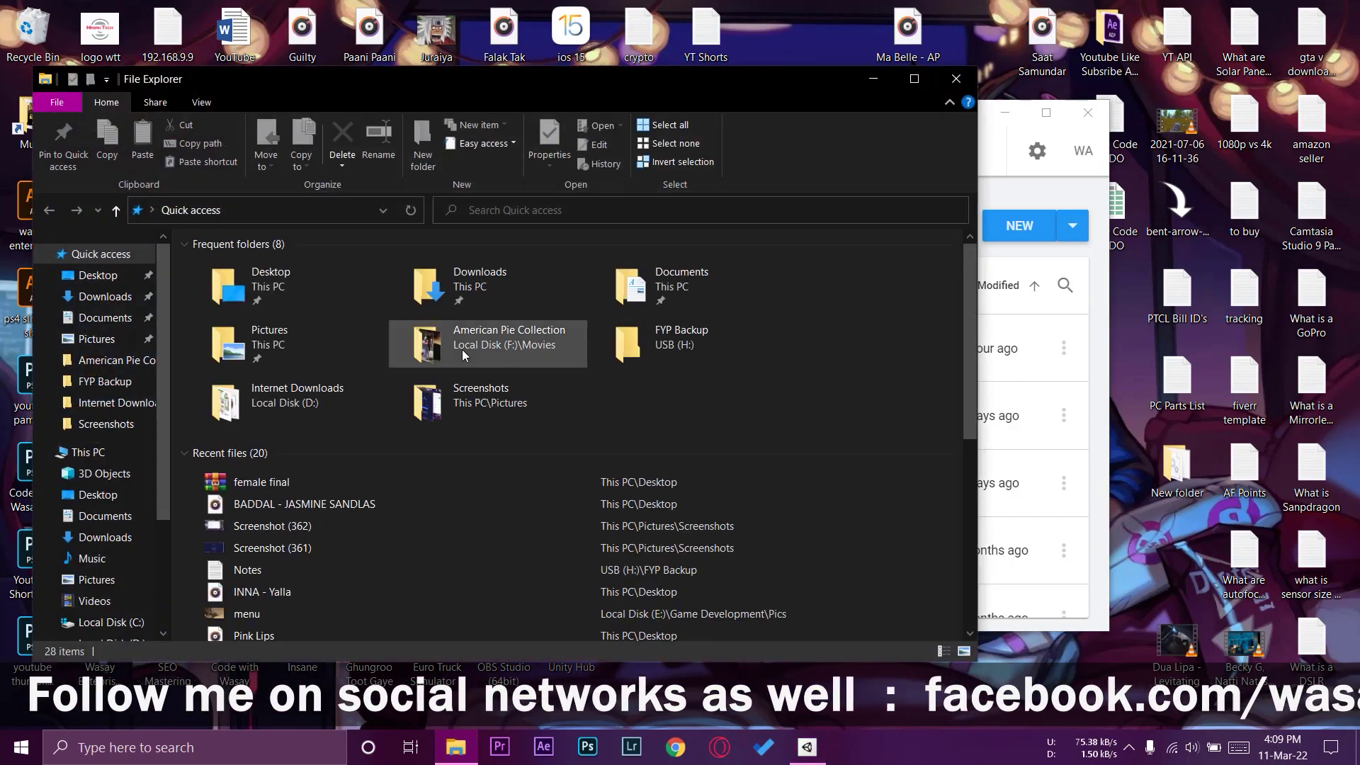
pyautogui.click(133, 447)
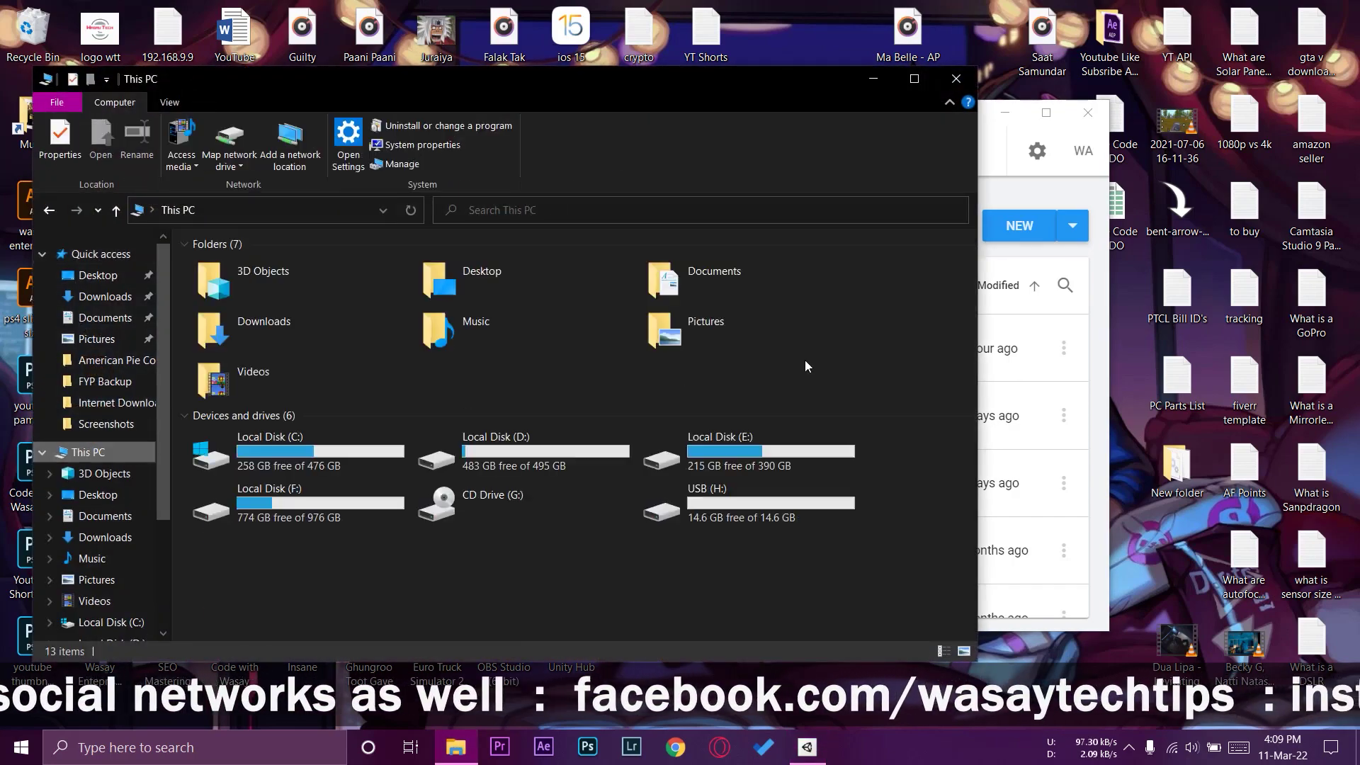
pyautogui.doubleClick(575, 441)
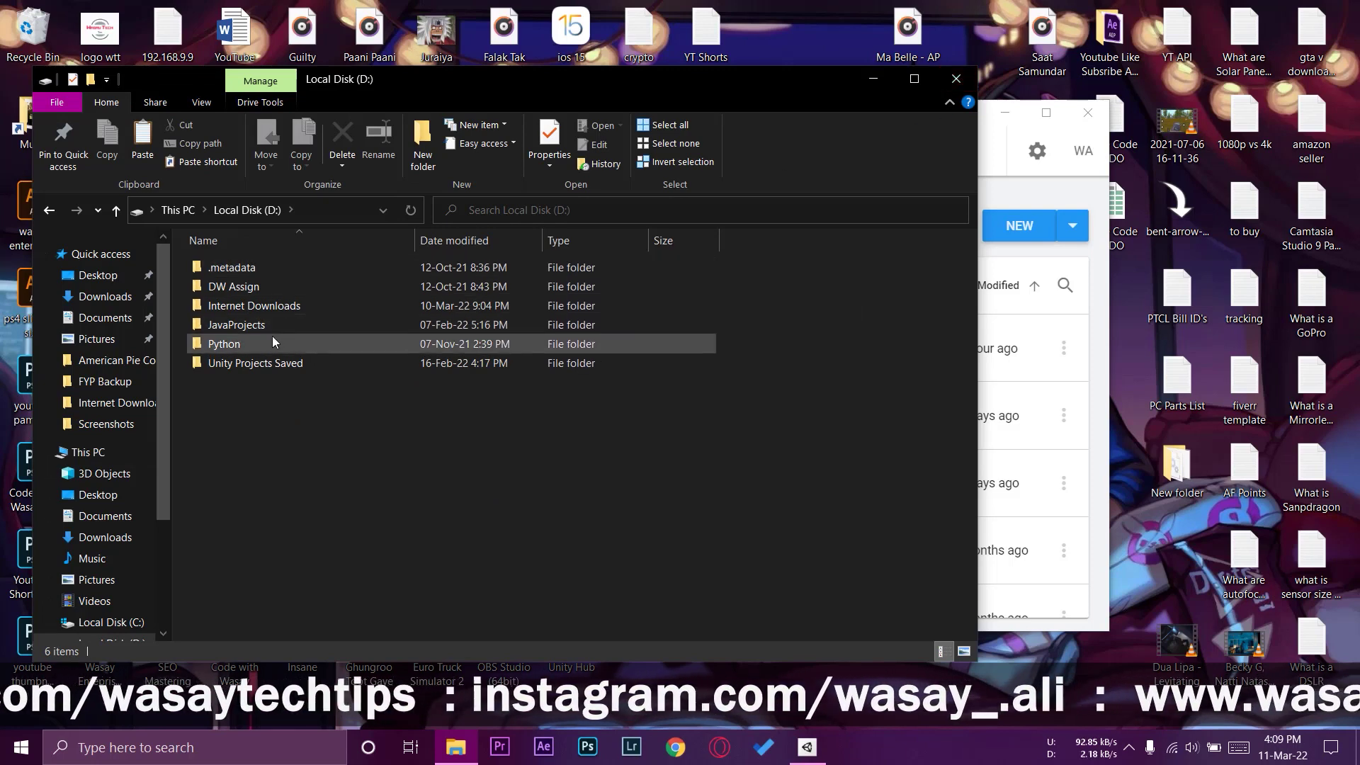
pyautogui.doubleClick(245, 364)
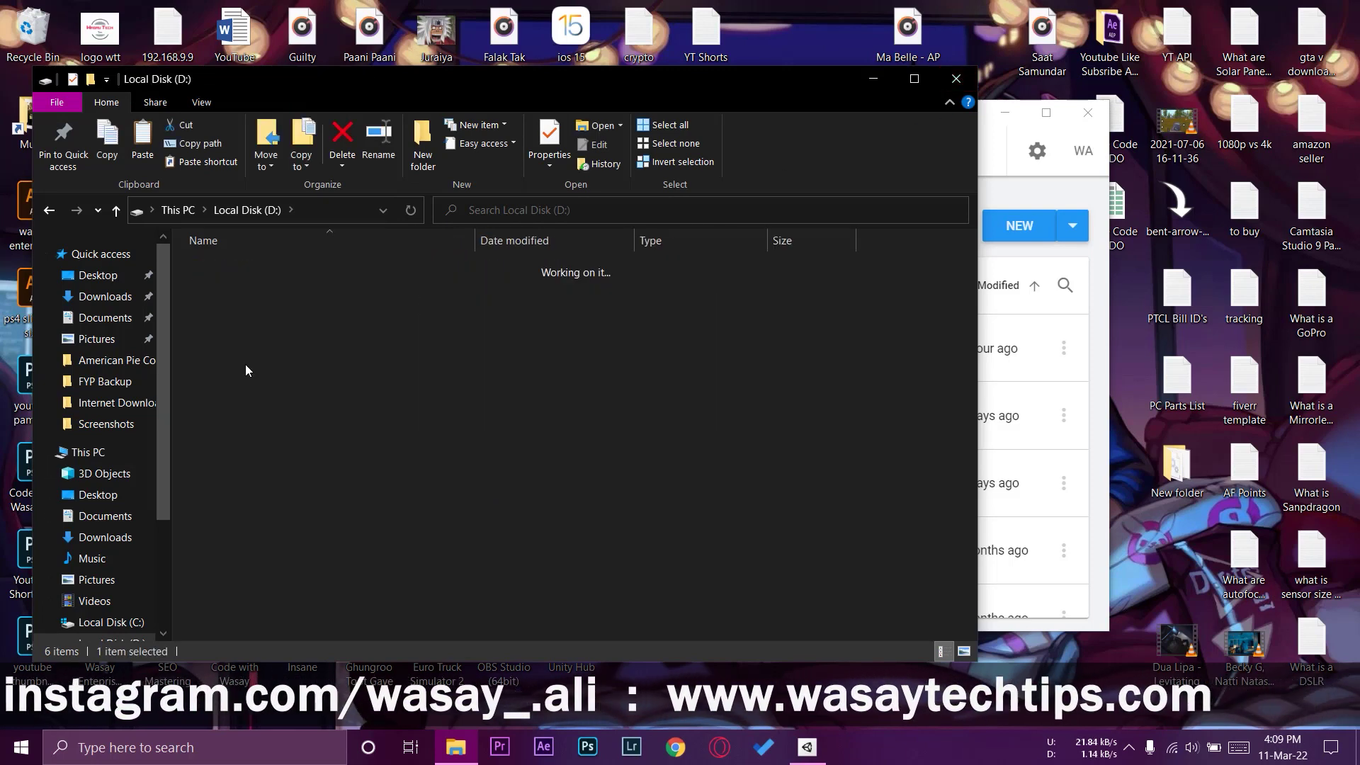
pyautogui.click(249, 350)
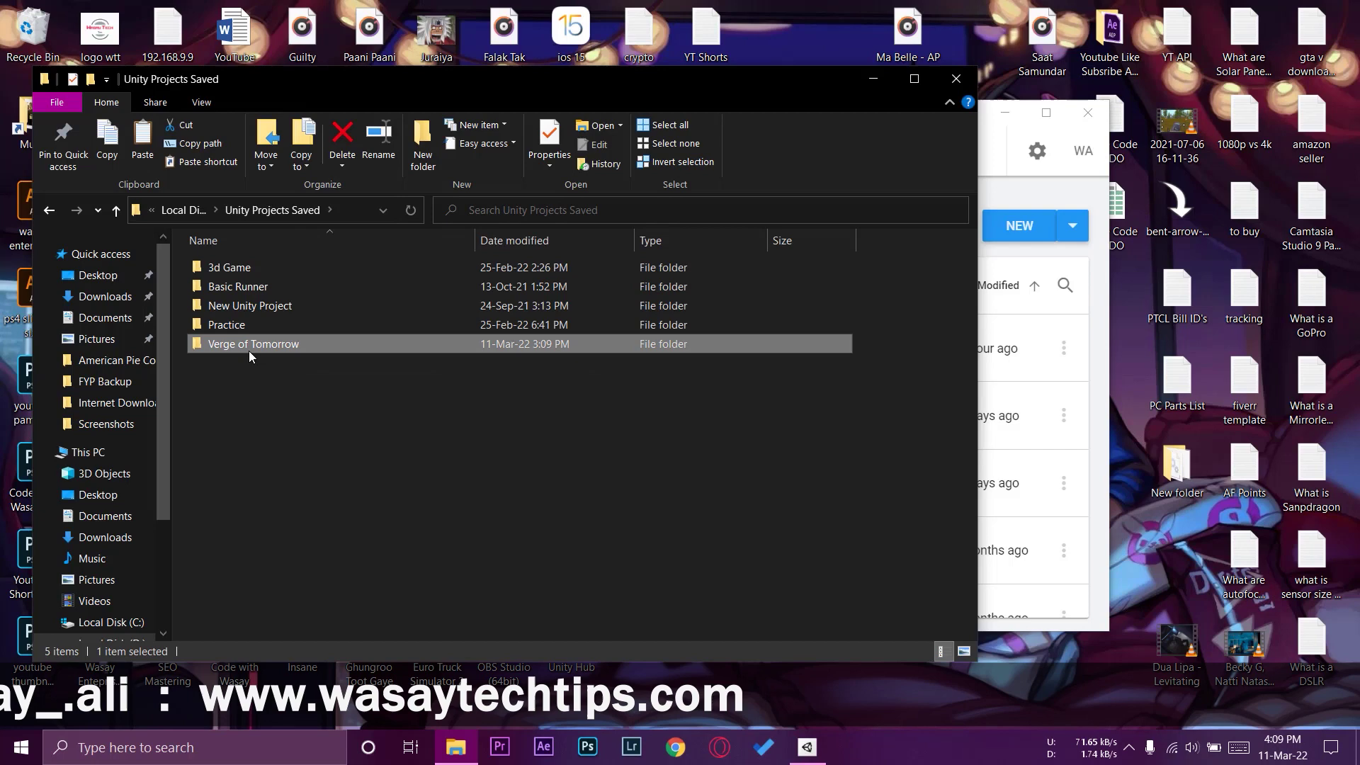
pyautogui.doubleClick(240, 347)
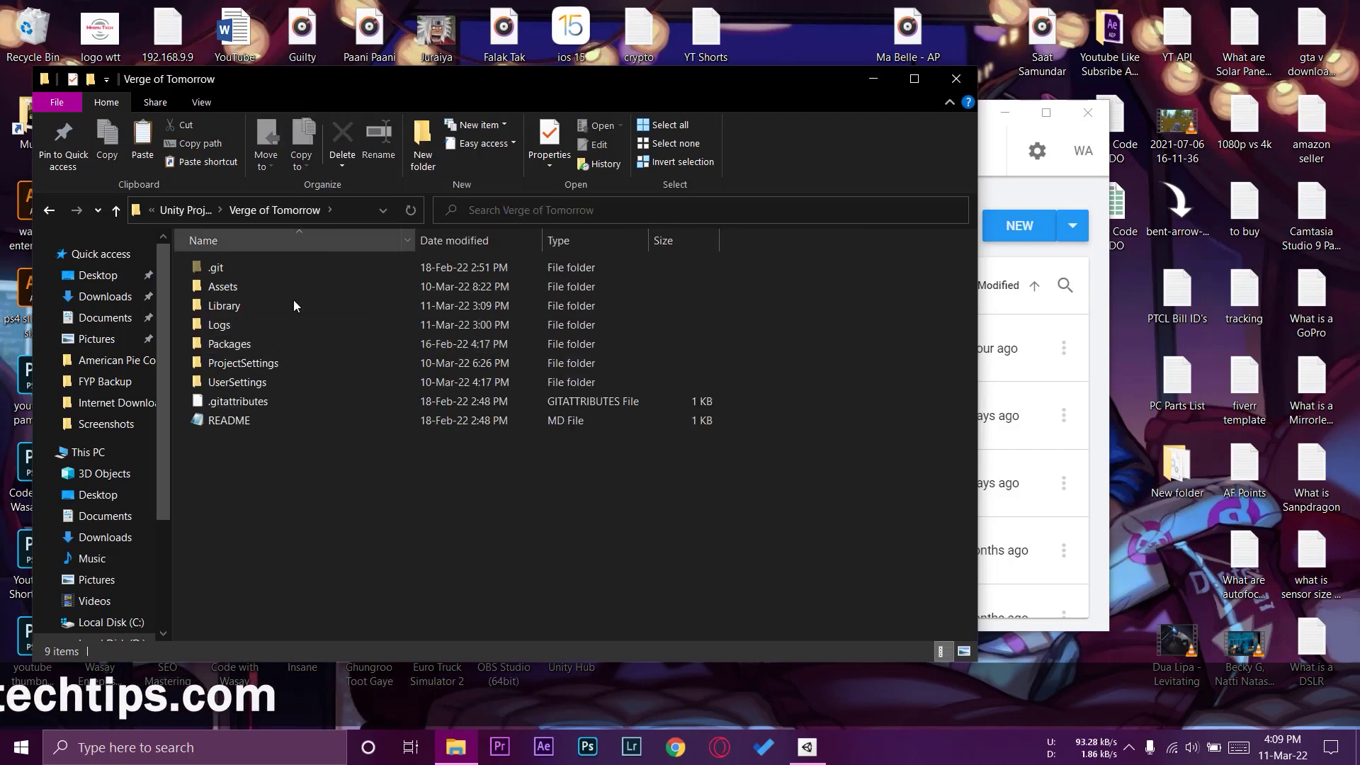
pyautogui.click(49, 210)
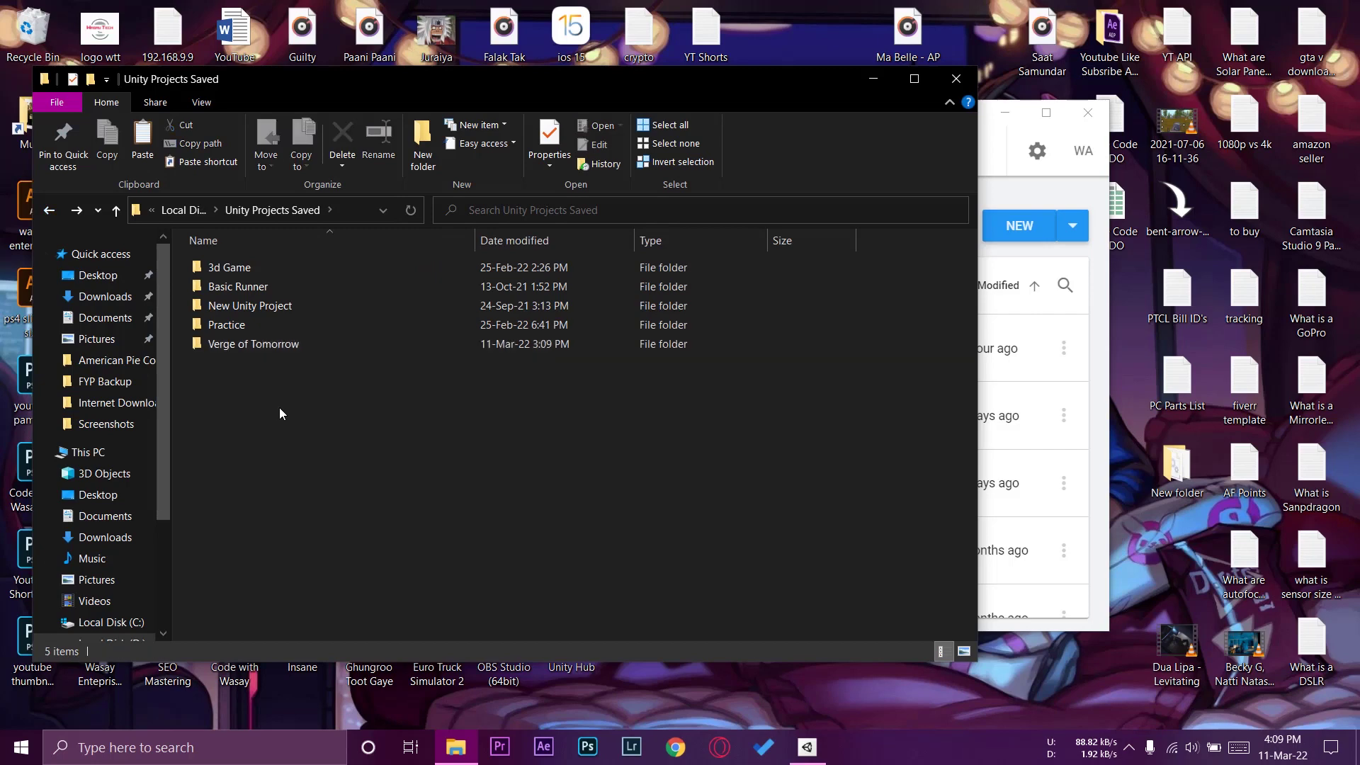
# Copy the Verge of Tomorrow folder and paste it onto the USB (H:) drive
pyautogui.rightClick(232, 351)
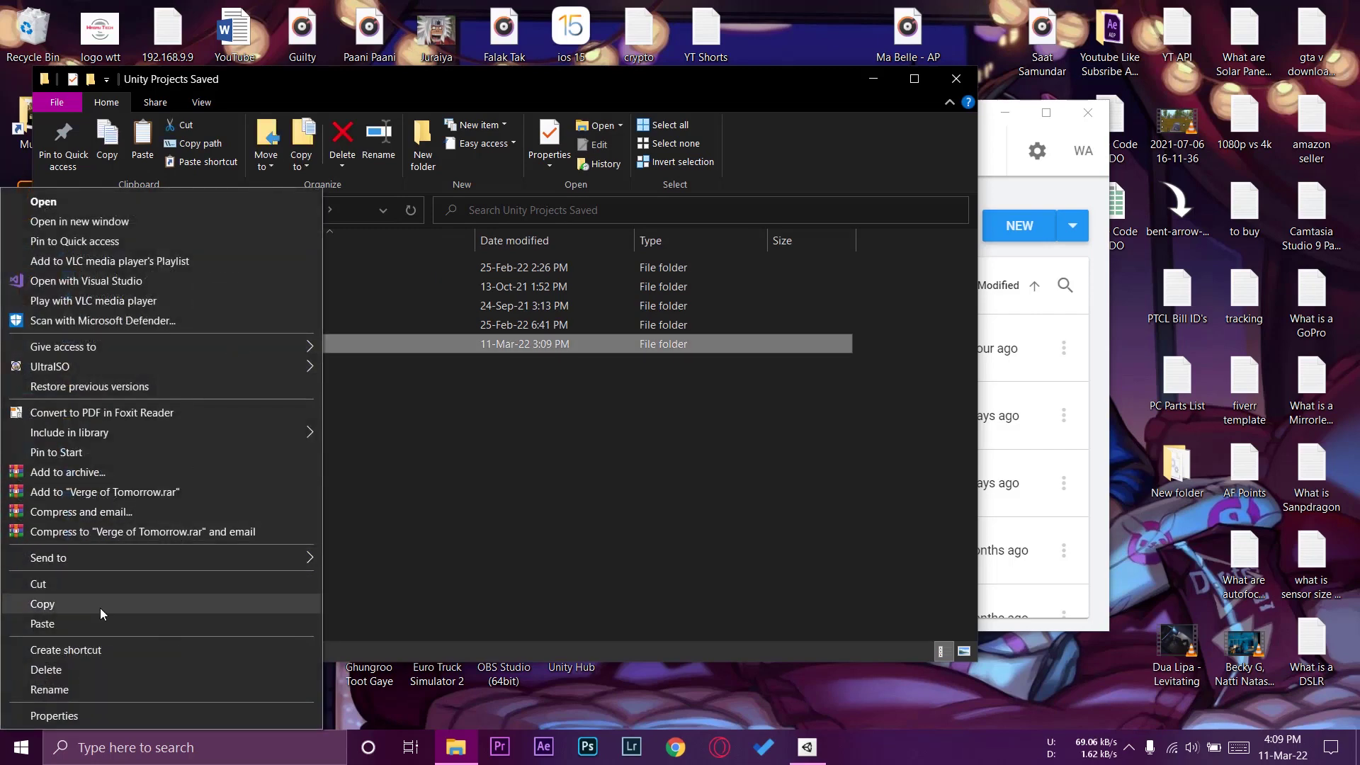
pyautogui.click(100, 606)
pyautogui.click(91, 451)
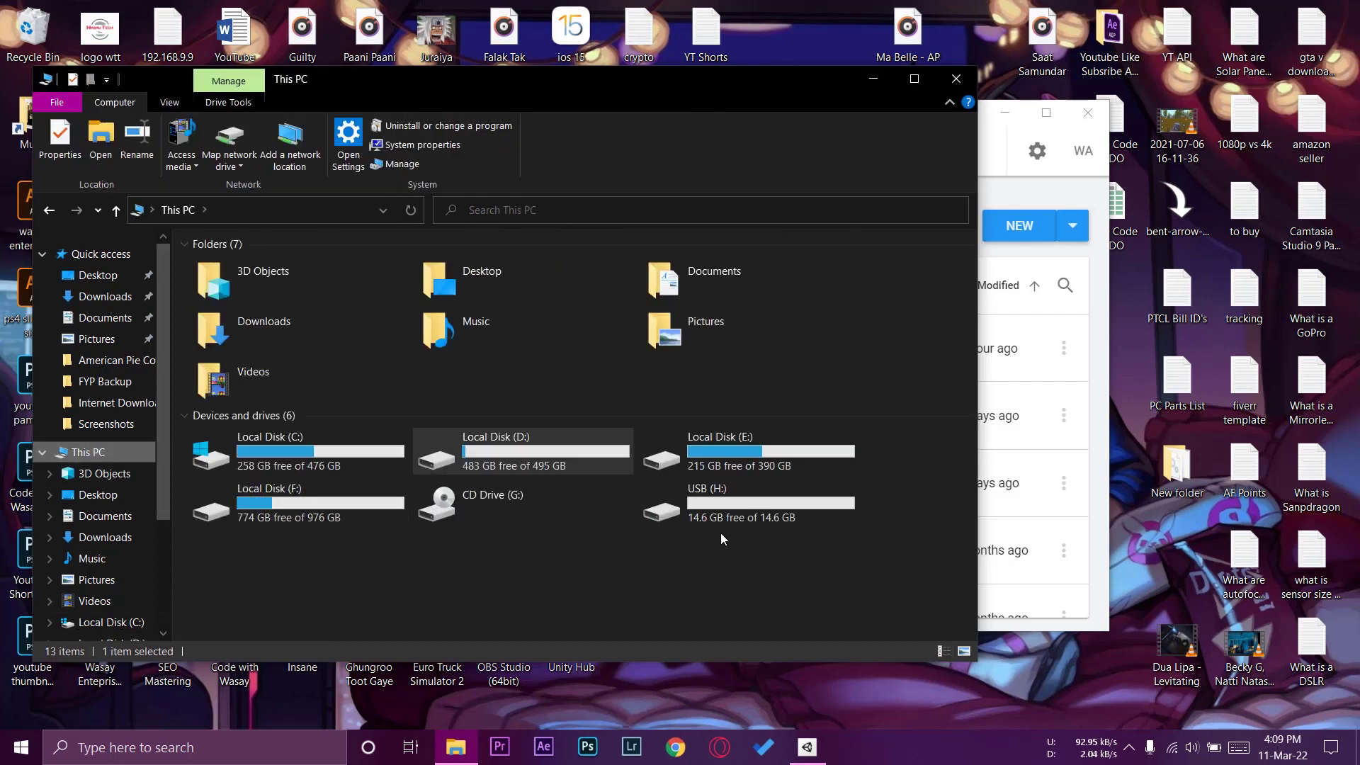
pyautogui.doubleClick(780, 518)
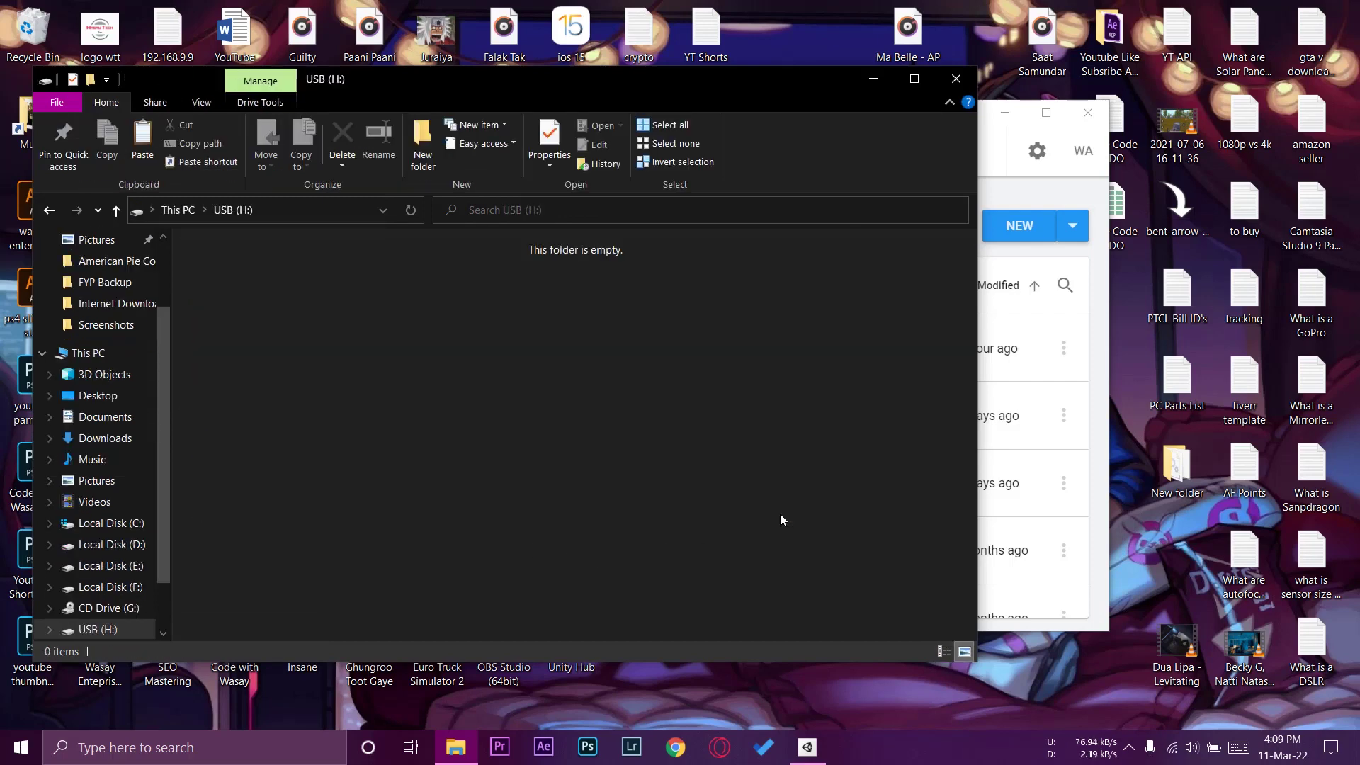
pyautogui.rightClick(473, 404)
pyautogui.click(332, 534)
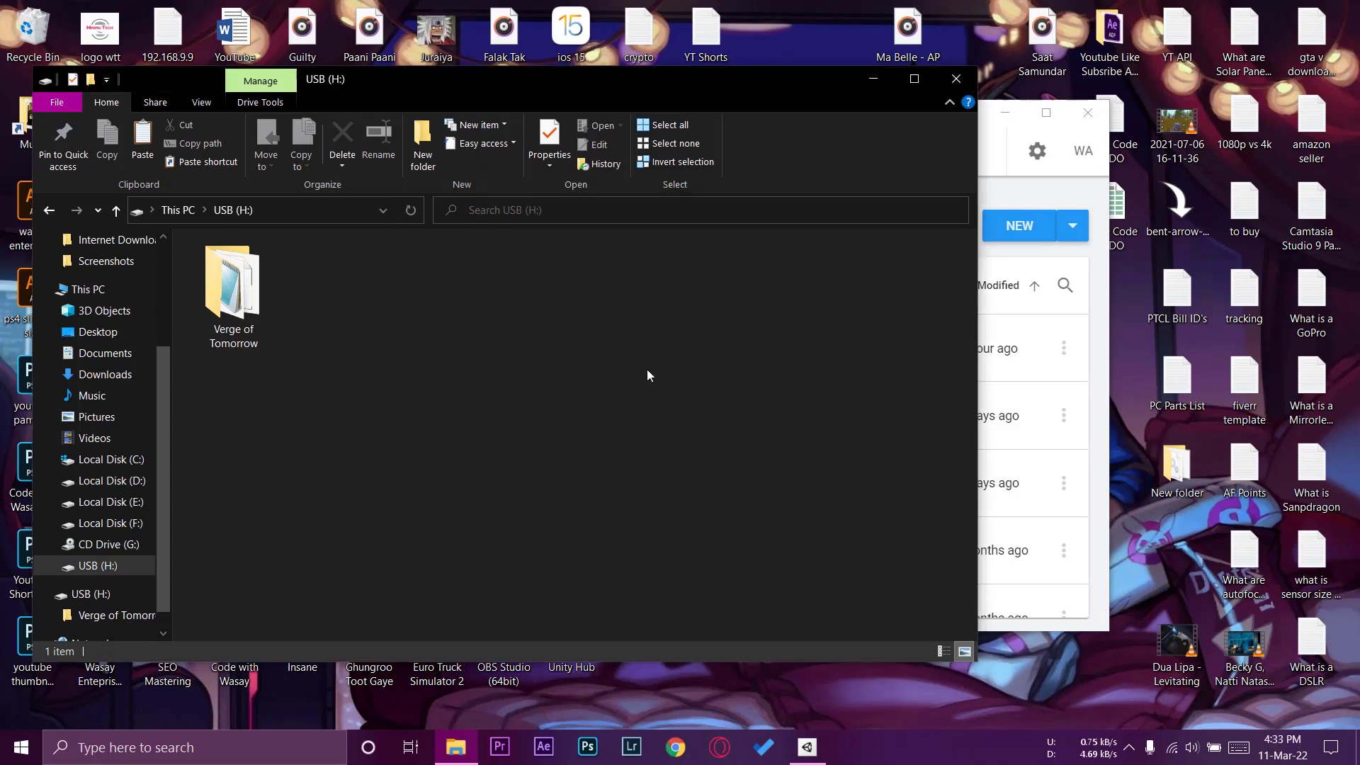
# Close the USB drive window and safely eject the USB drive from the system tray
pyautogui.click(956, 79)
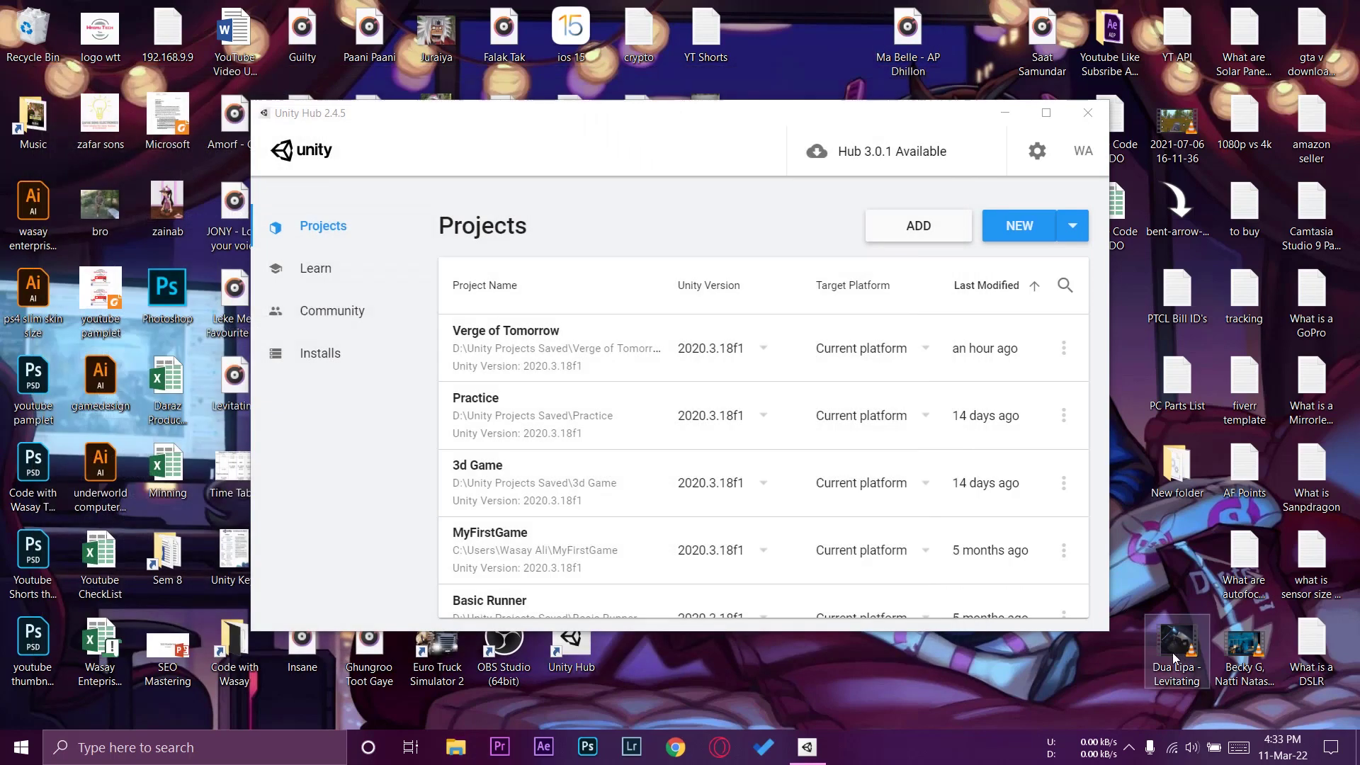
pyautogui.click(1129, 748)
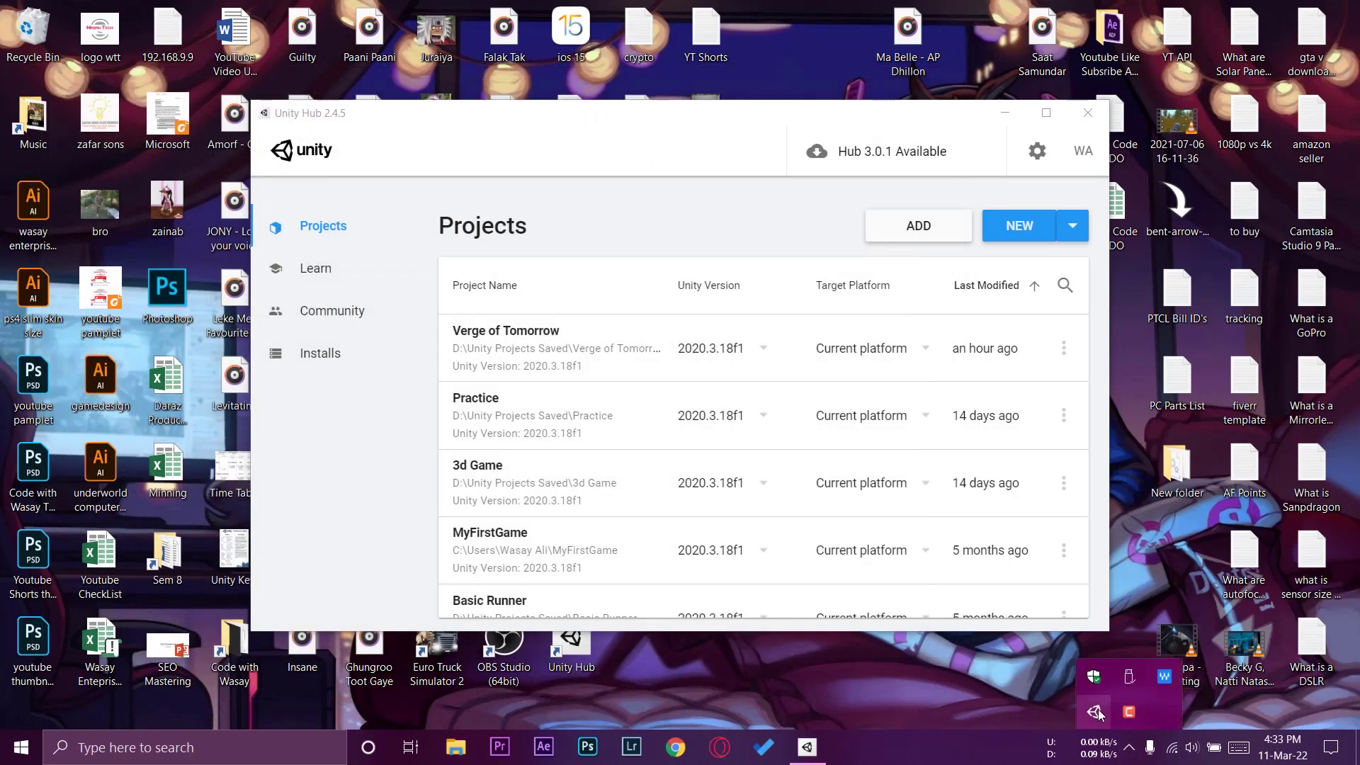
pyautogui.rightClick(1129, 680)
pyautogui.click(1200, 657)
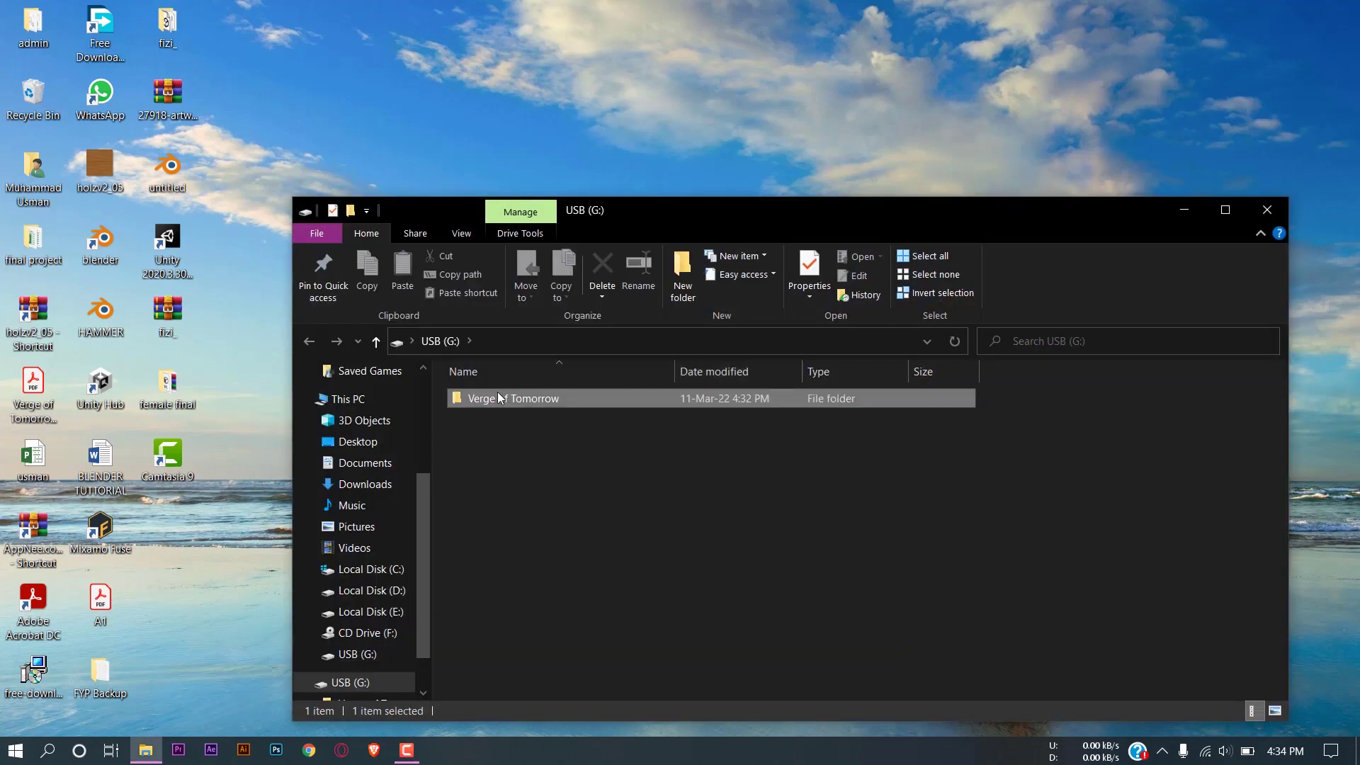
# On the second PC, drag Verge of Tomorrow from USB (G:) onto the desktop
pyautogui.moveTo(501, 396); pyautogui.dragTo(502, 116)
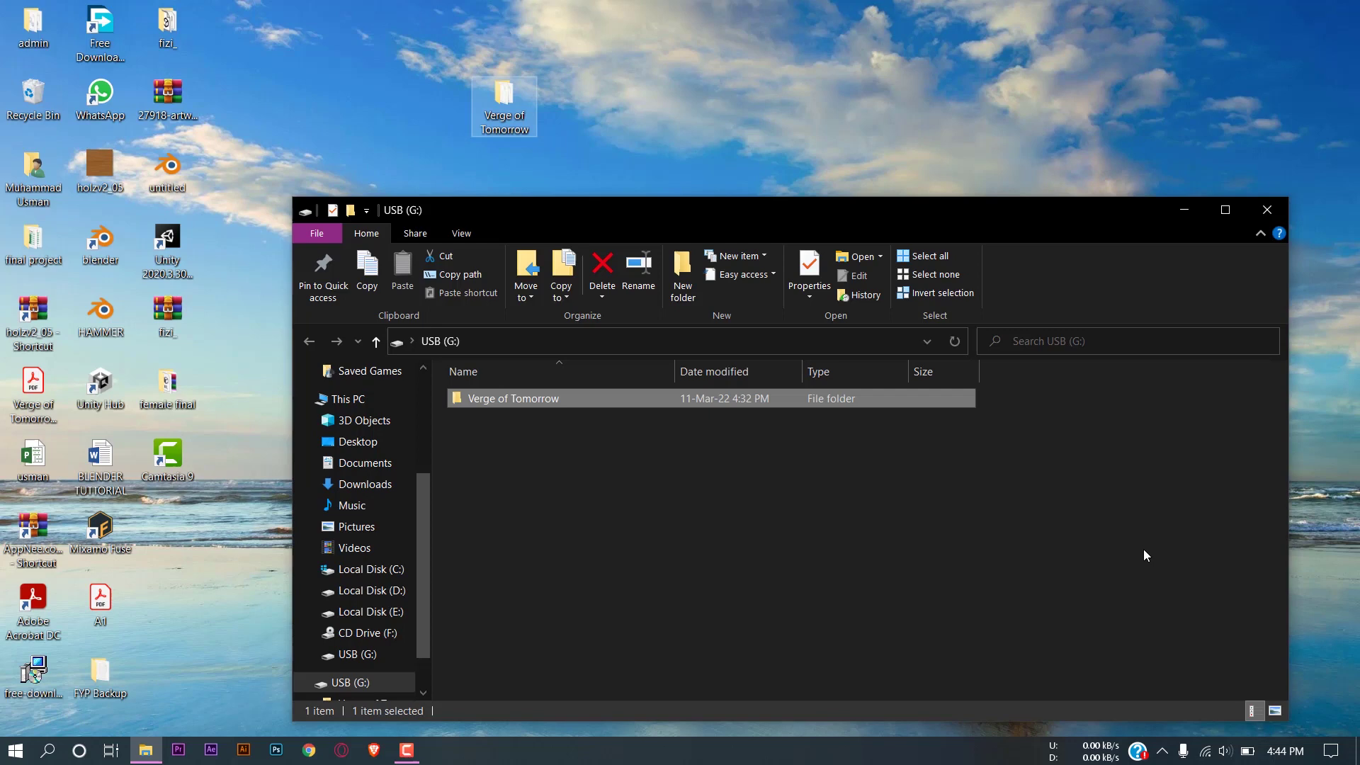
pyautogui.click(632, 466)
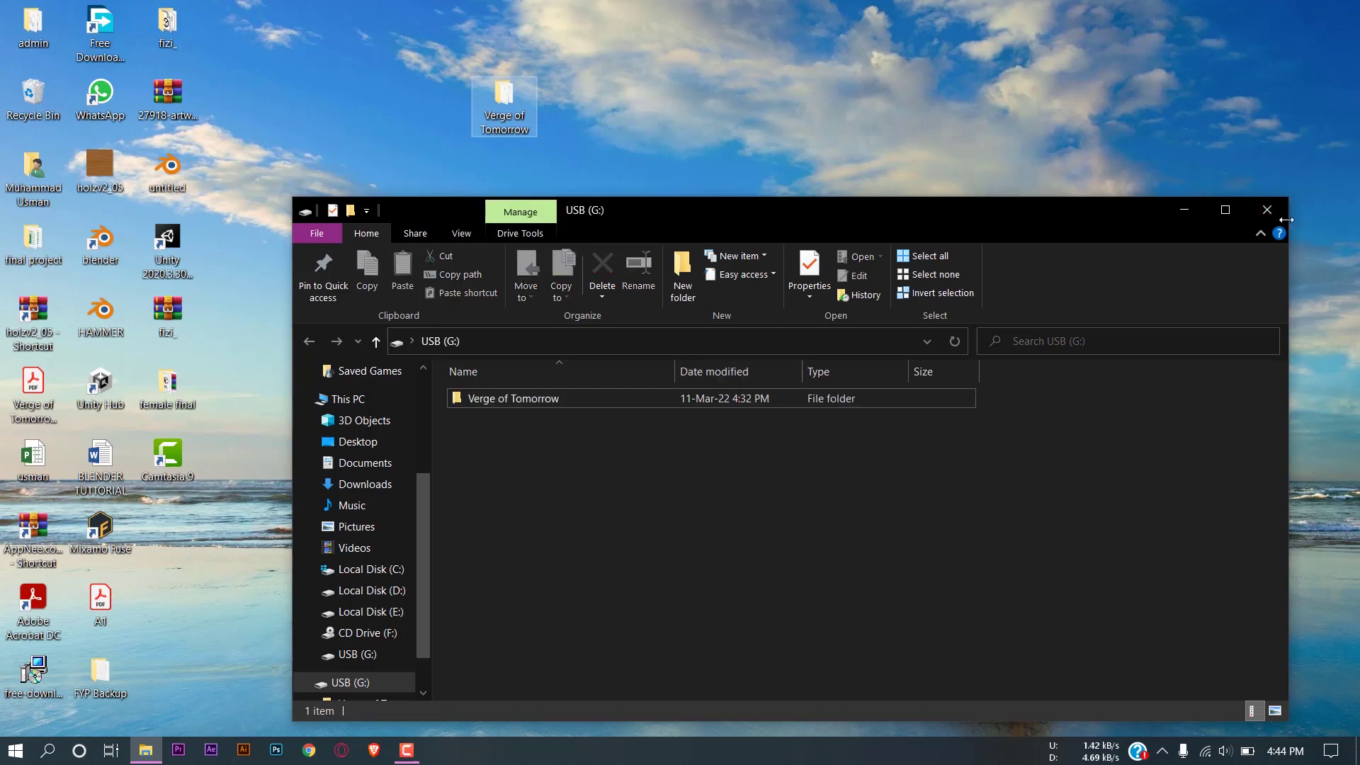
pyautogui.click(1267, 209)
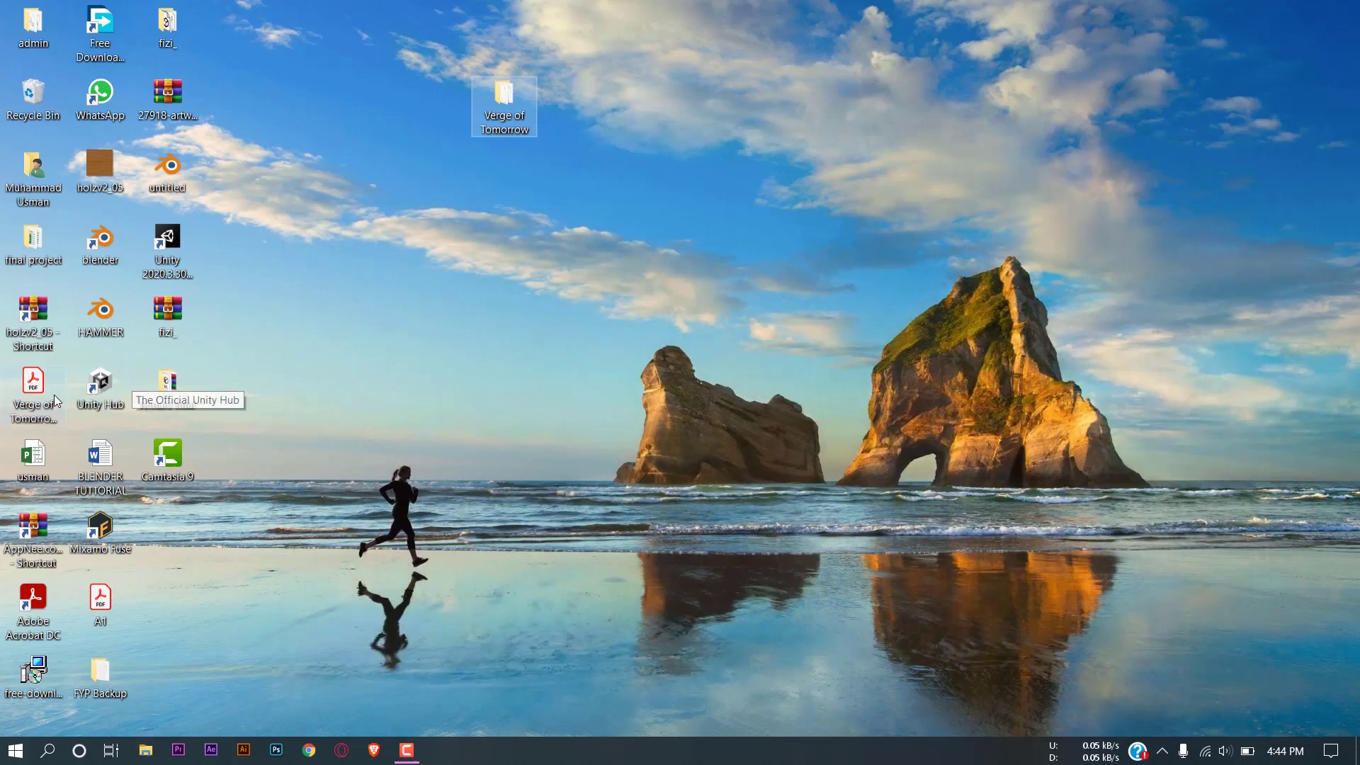
# Launch Unity Hub 3.0.1, confirm editor 2020.3.30f1 under Installs, then return to the empty Projects list
pyautogui.doubleClick(99, 388)
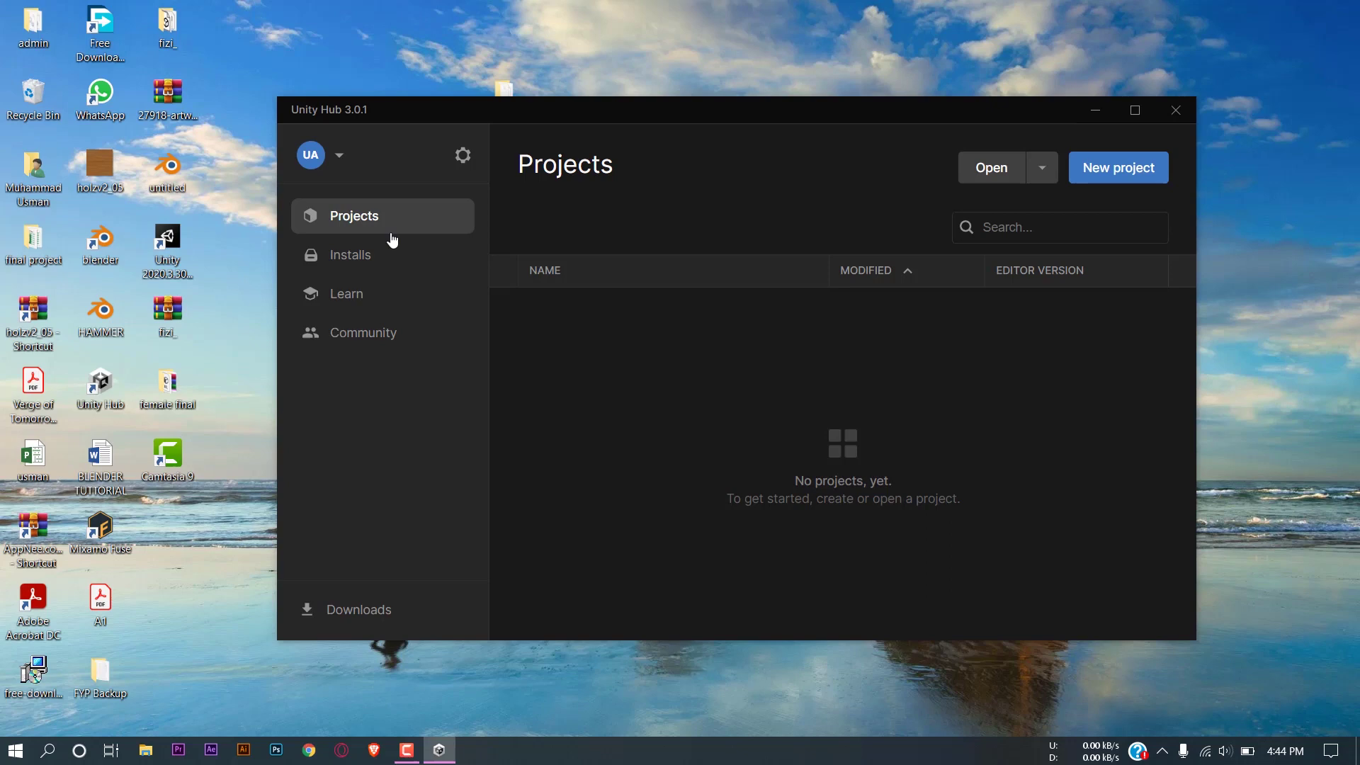
pyautogui.click(374, 255)
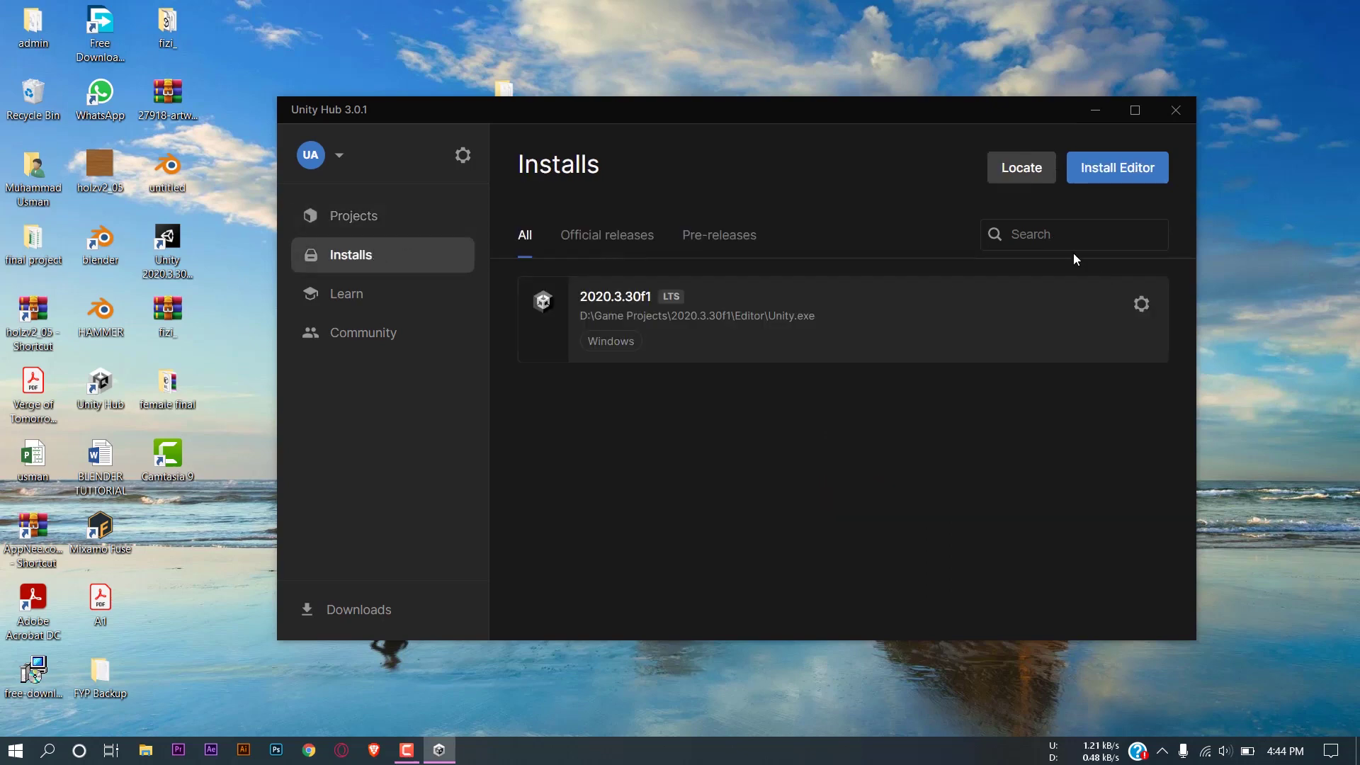
pyautogui.click(1097, 170)
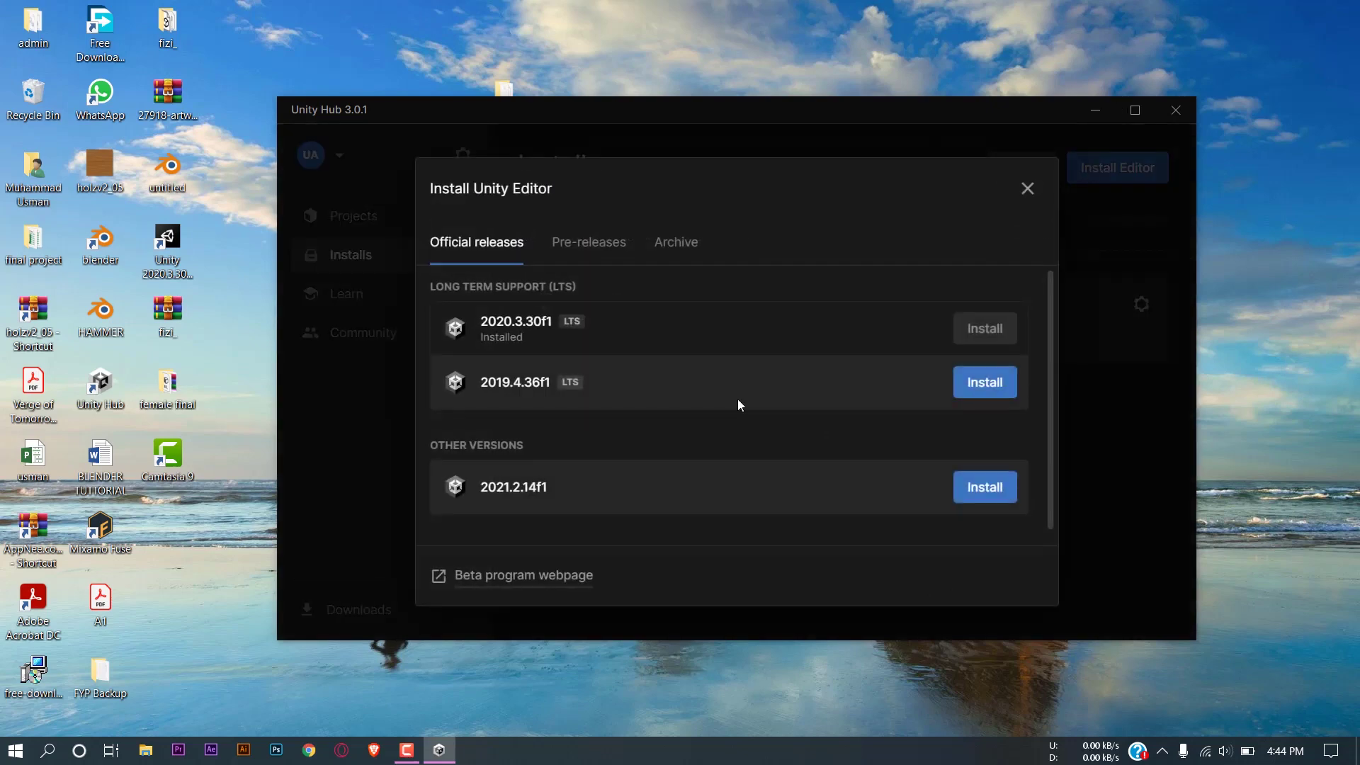
pyautogui.scroll(1, 725, 457)
pyautogui.click(1027, 190)
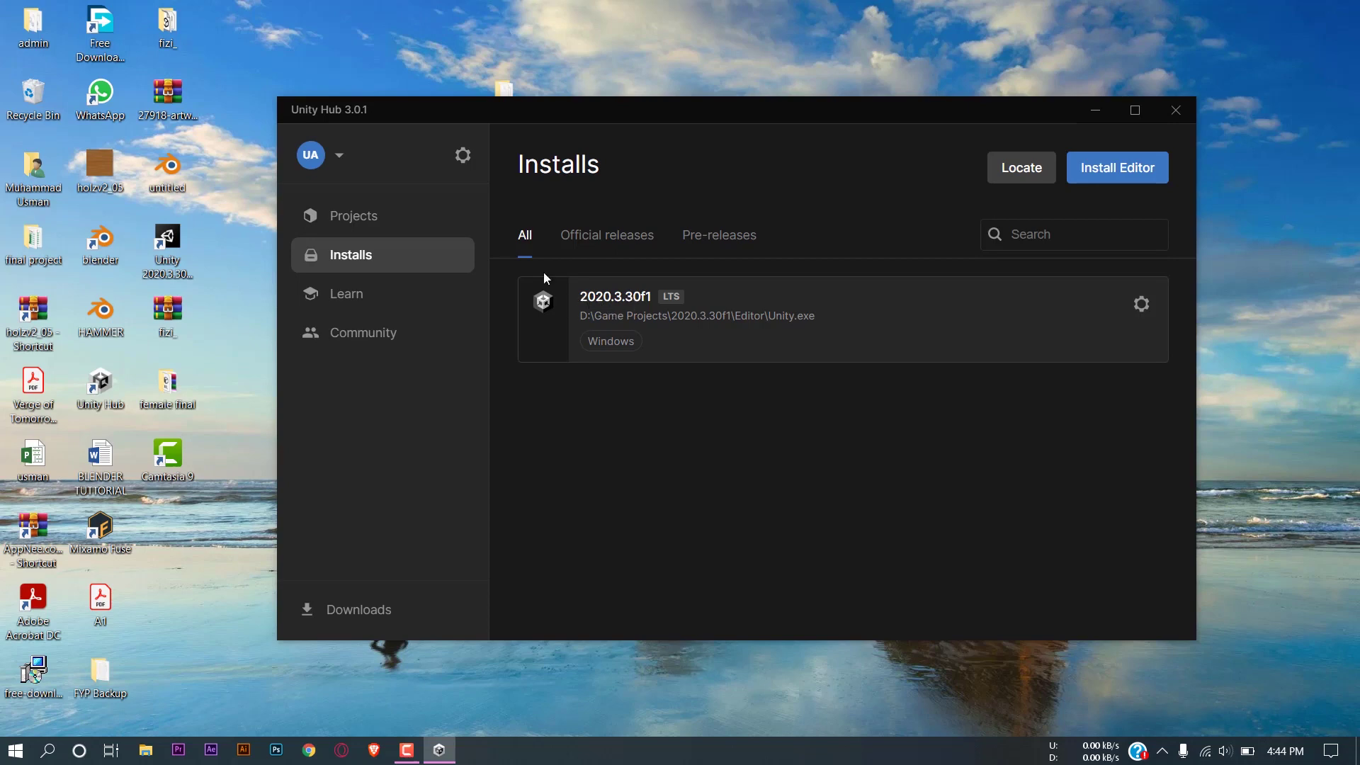
pyautogui.click(356, 223)
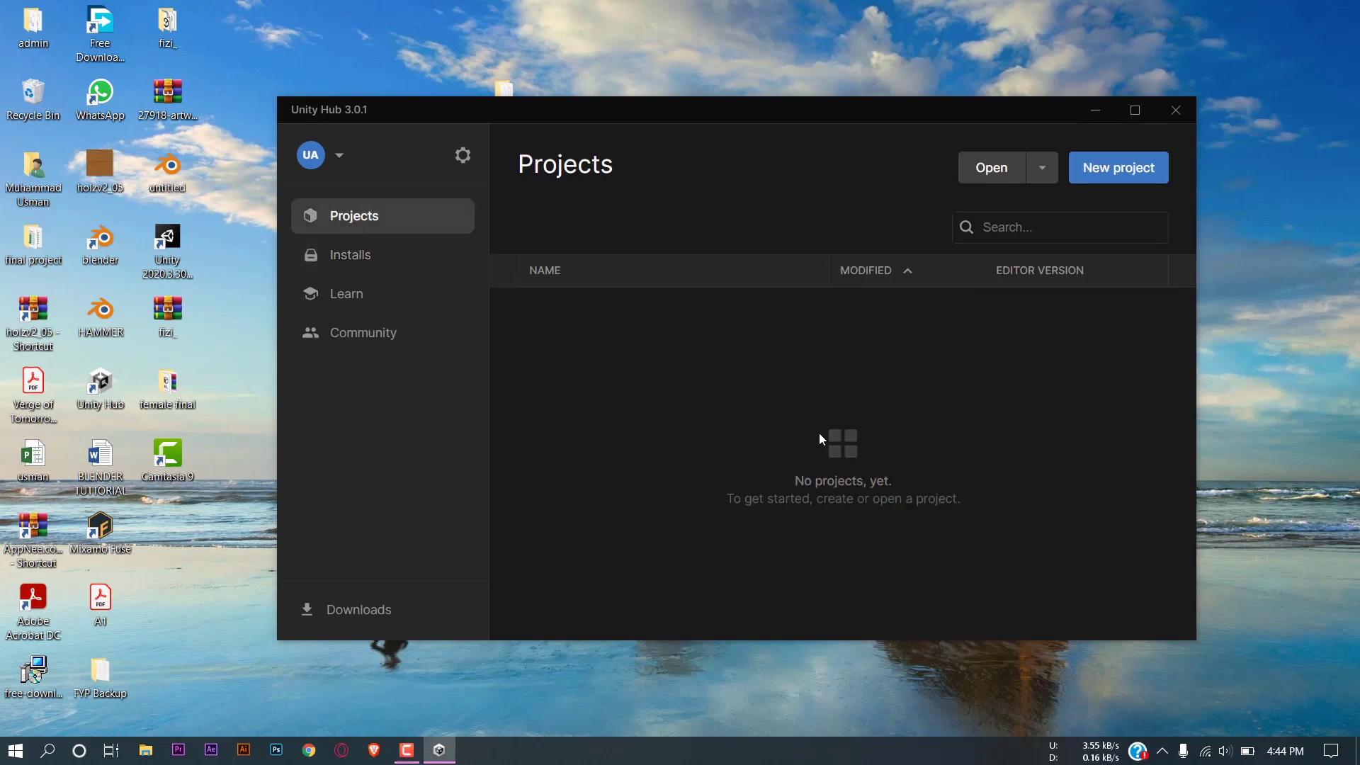
# Add the Verge of Tomorrow folder from the Desktop as an existing project
pyautogui.click(992, 169)
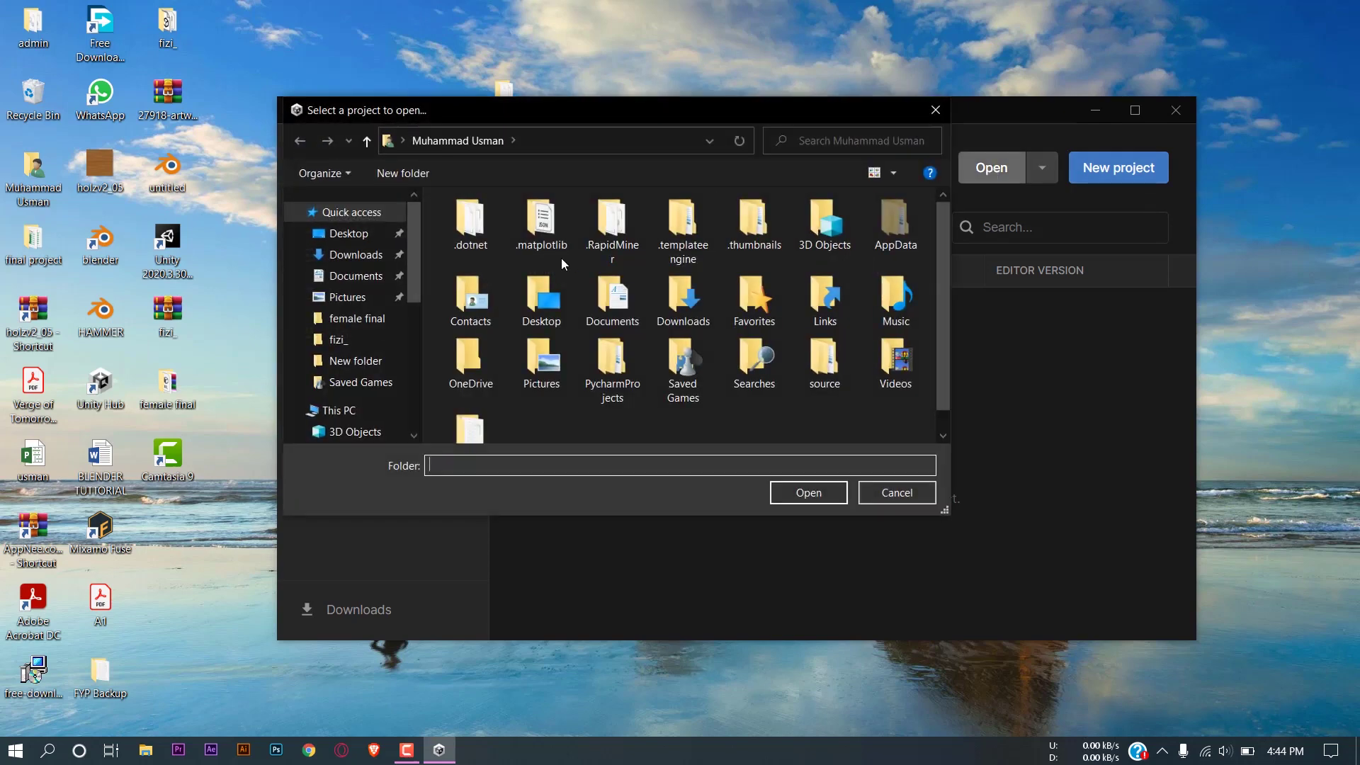
pyautogui.click(350, 233)
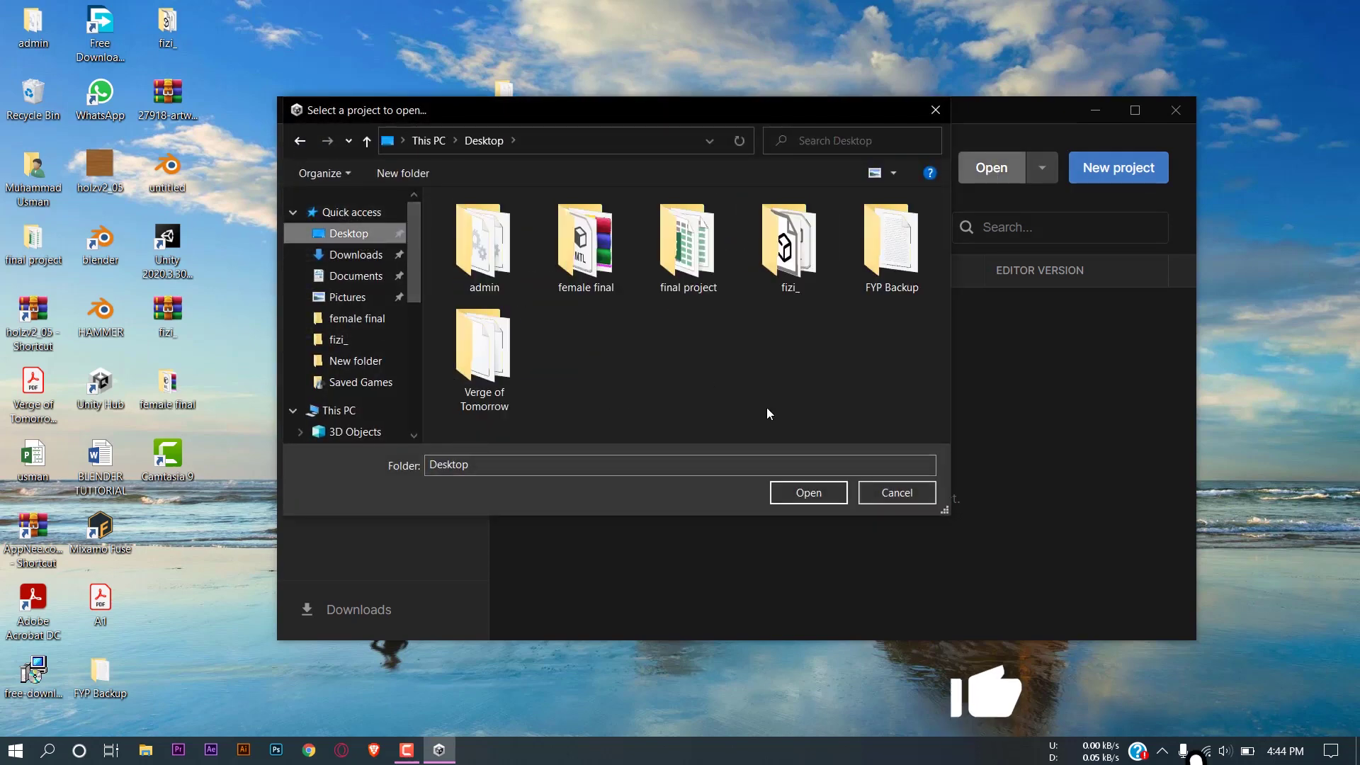
pyautogui.click(458, 324)
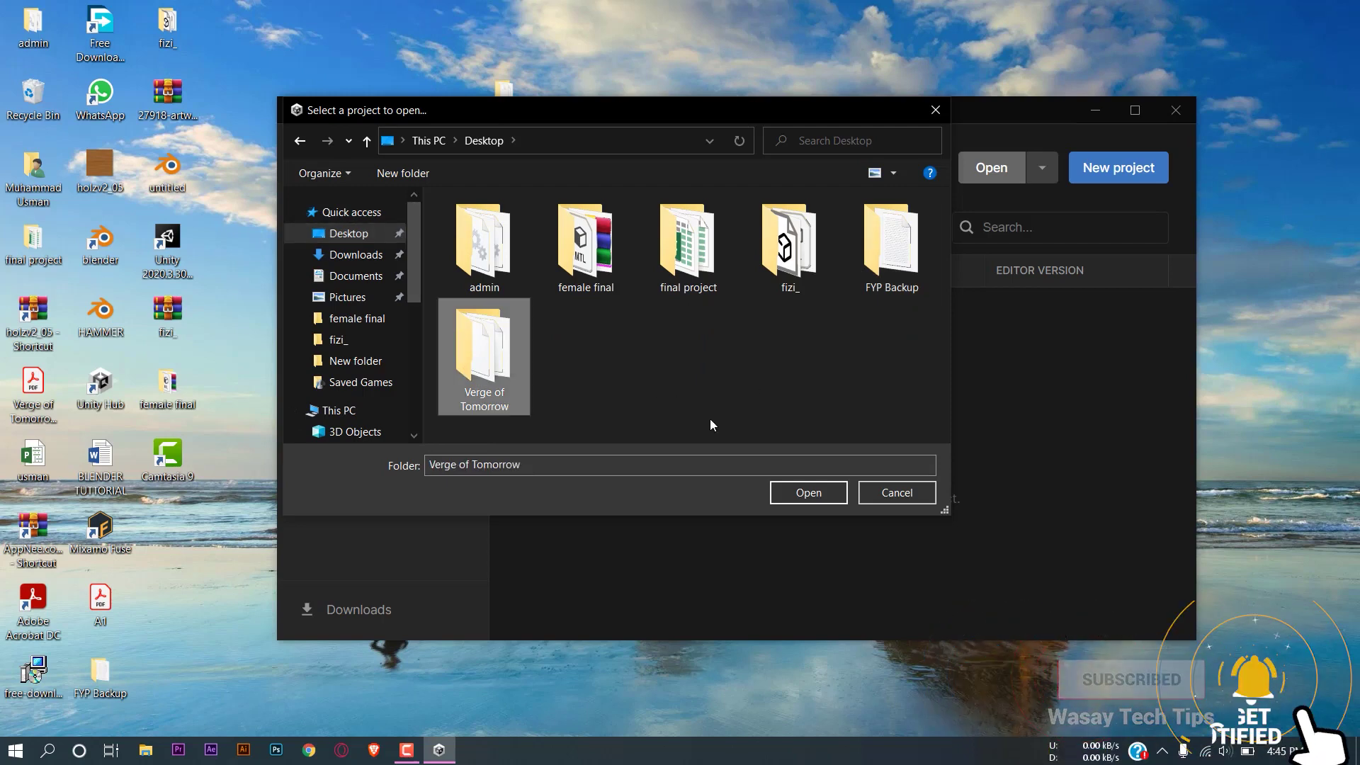
pyautogui.click(805, 497)
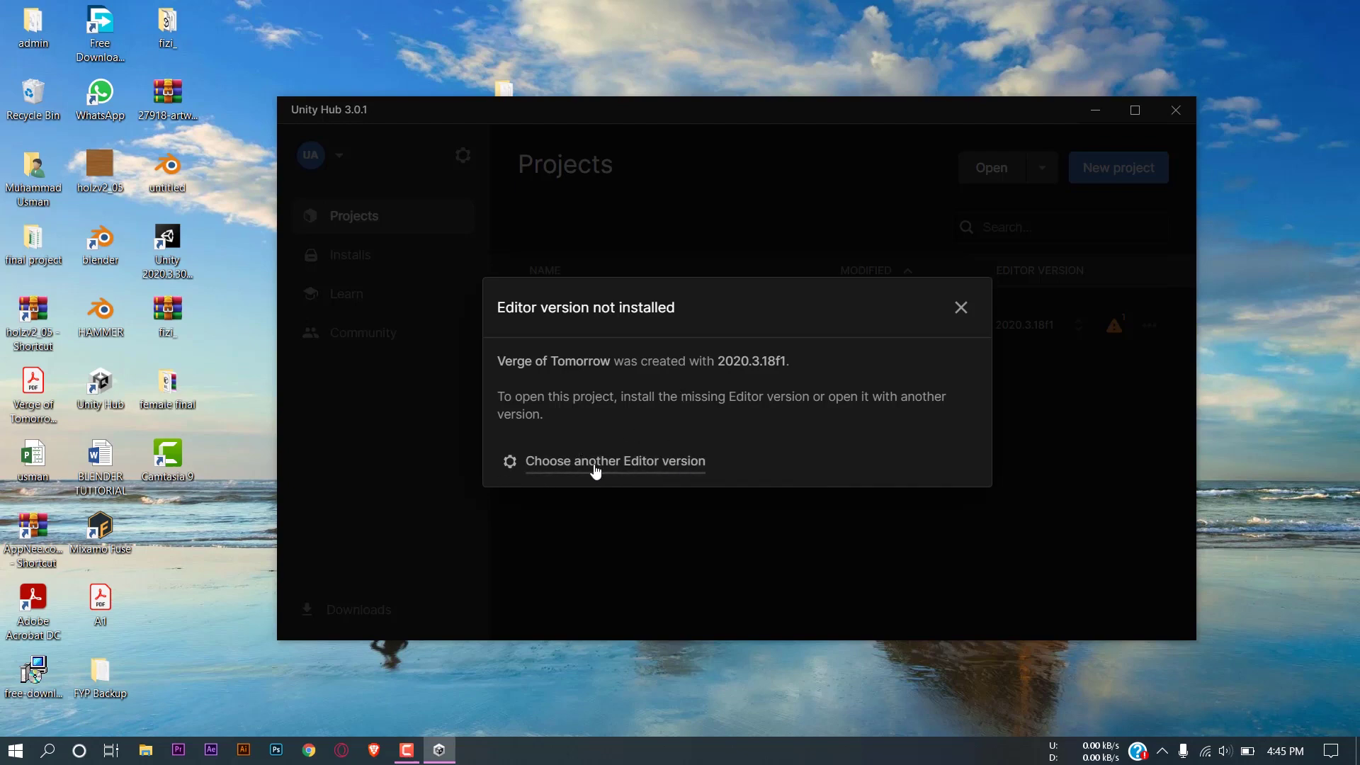
# Switch Verge of Tomorrow to editor 2020.3.30f1, confirm the version change, and allow firewall access
pyautogui.click(595, 468)
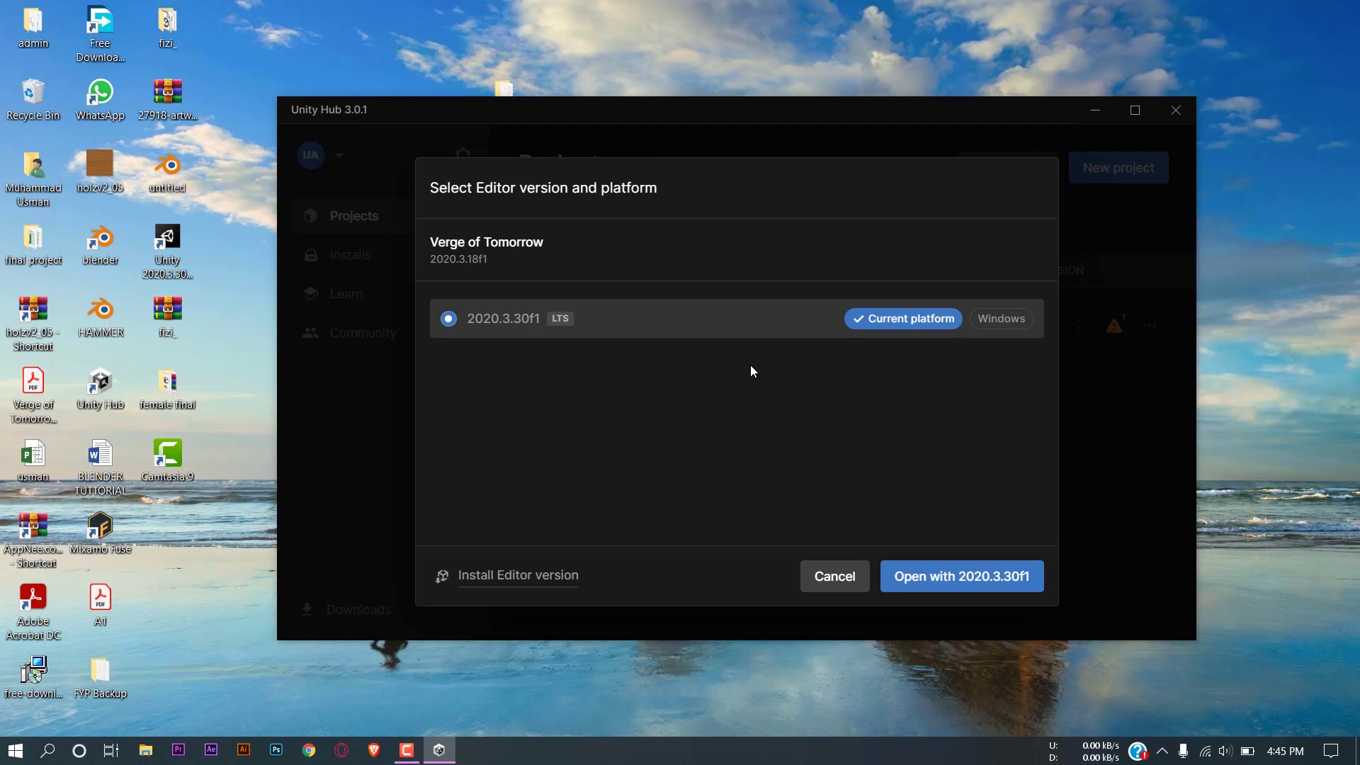
pyautogui.click(935, 589)
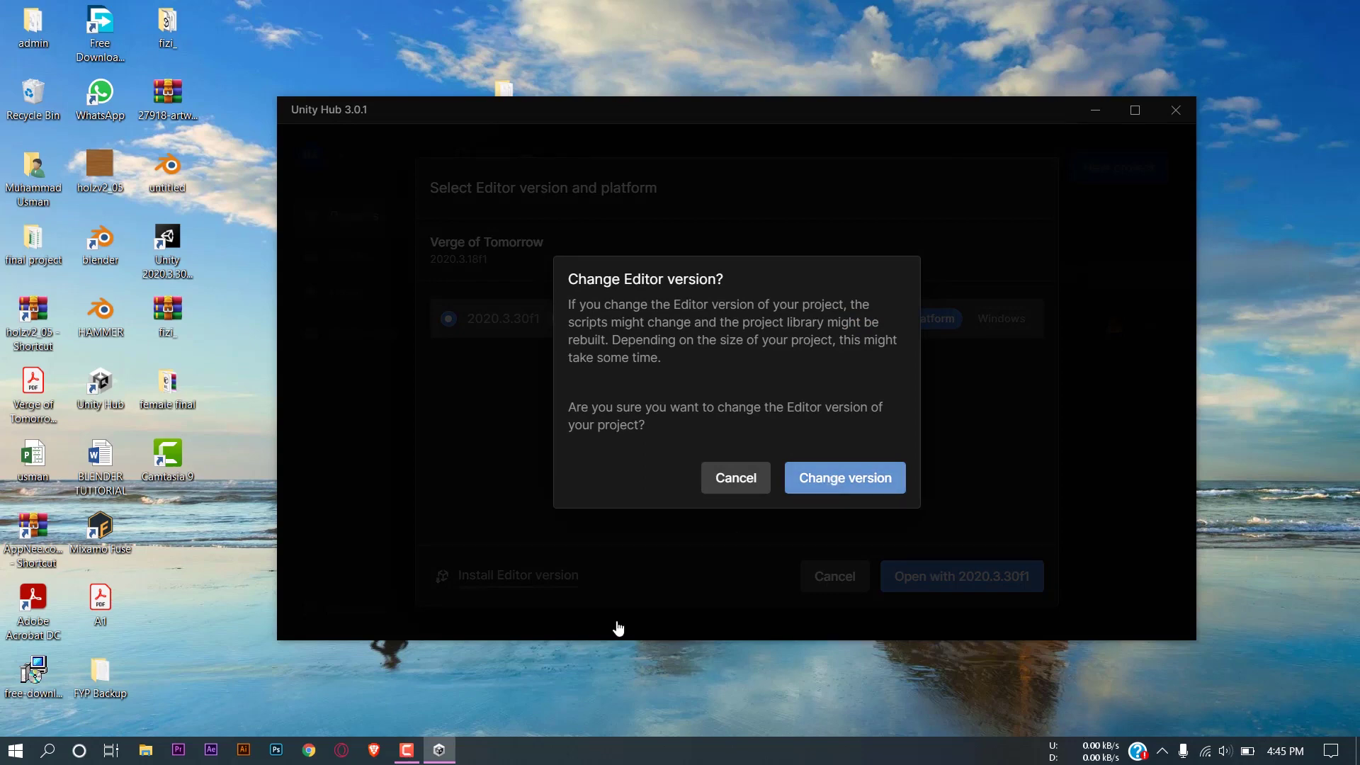
pyautogui.click(886, 474)
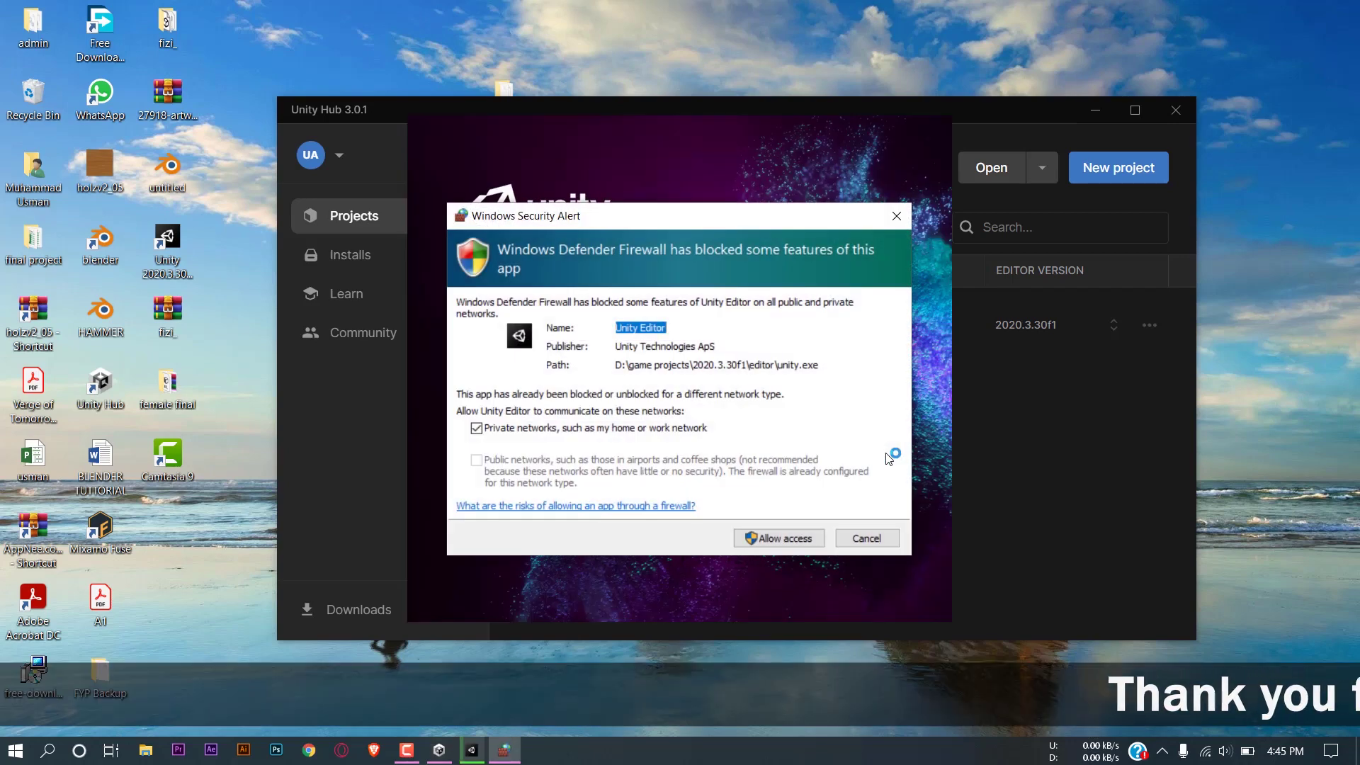
pyautogui.click(818, 539)
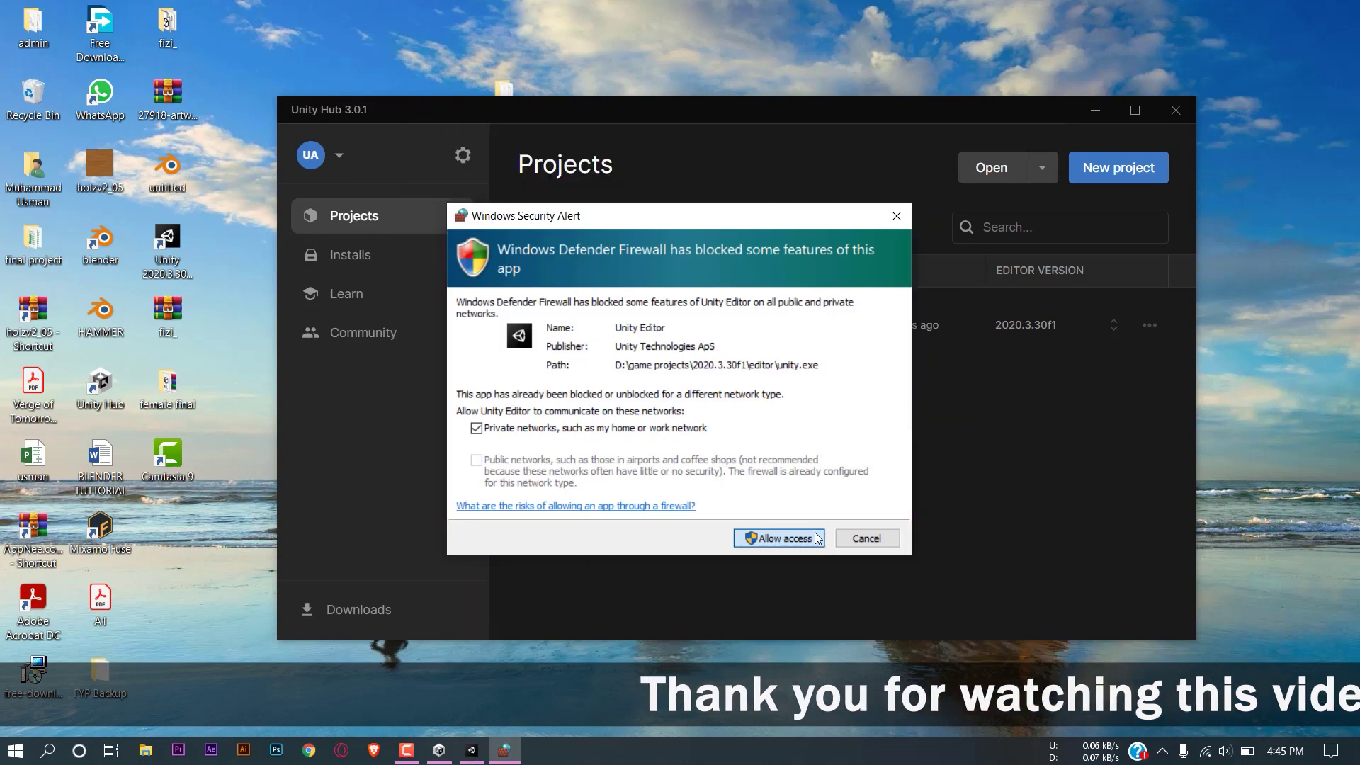
# Continue past the Non-Matching Editor Installation warning so the MainMenu scene loads in 2020.3.30f1
pyautogui.click(782, 540)
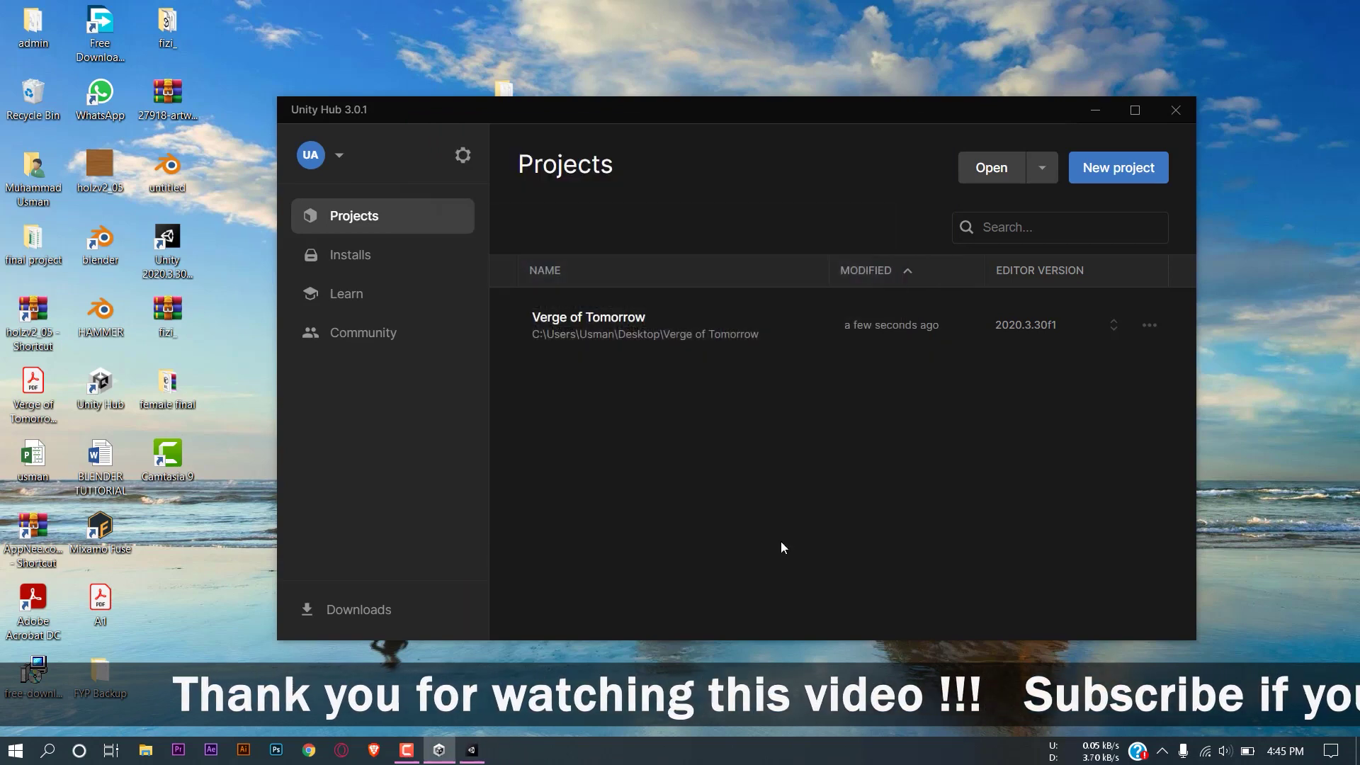
pyautogui.click(474, 752)
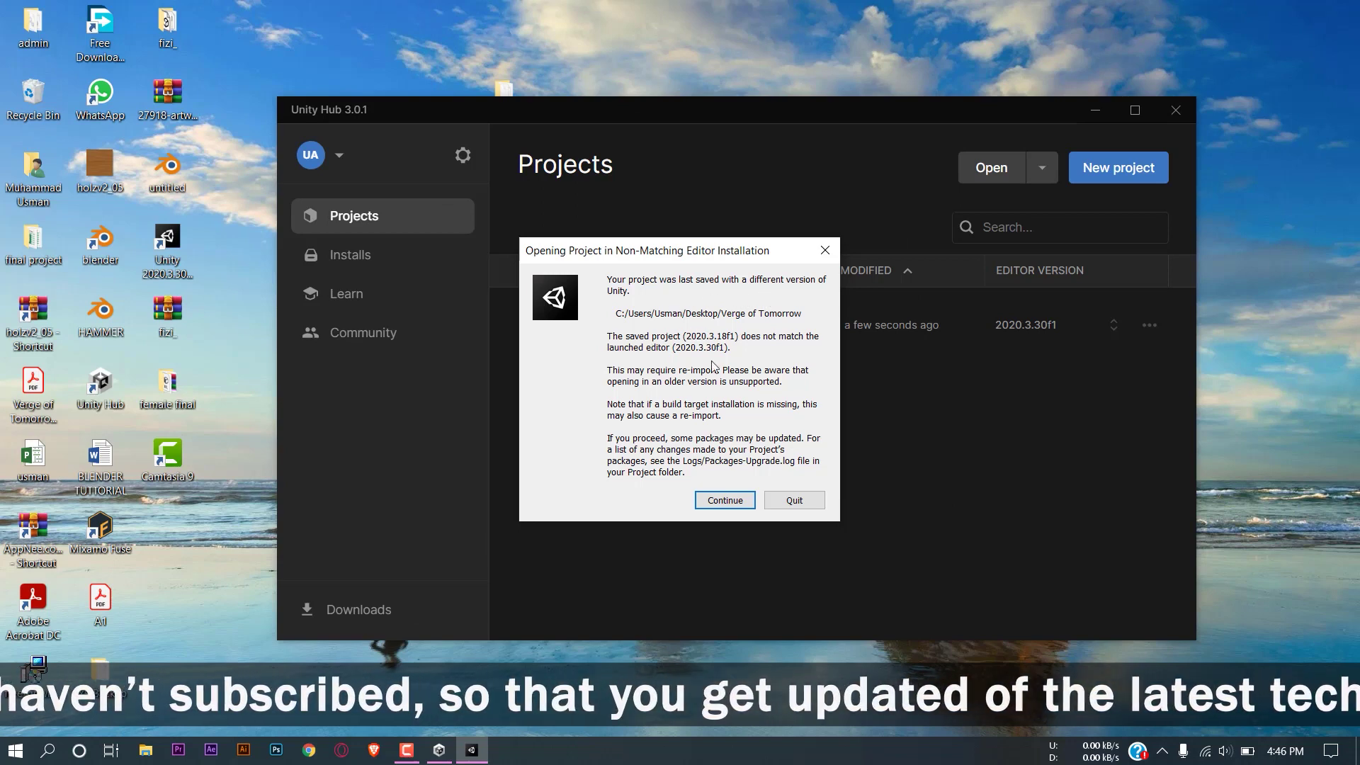
pyautogui.click(706, 507)
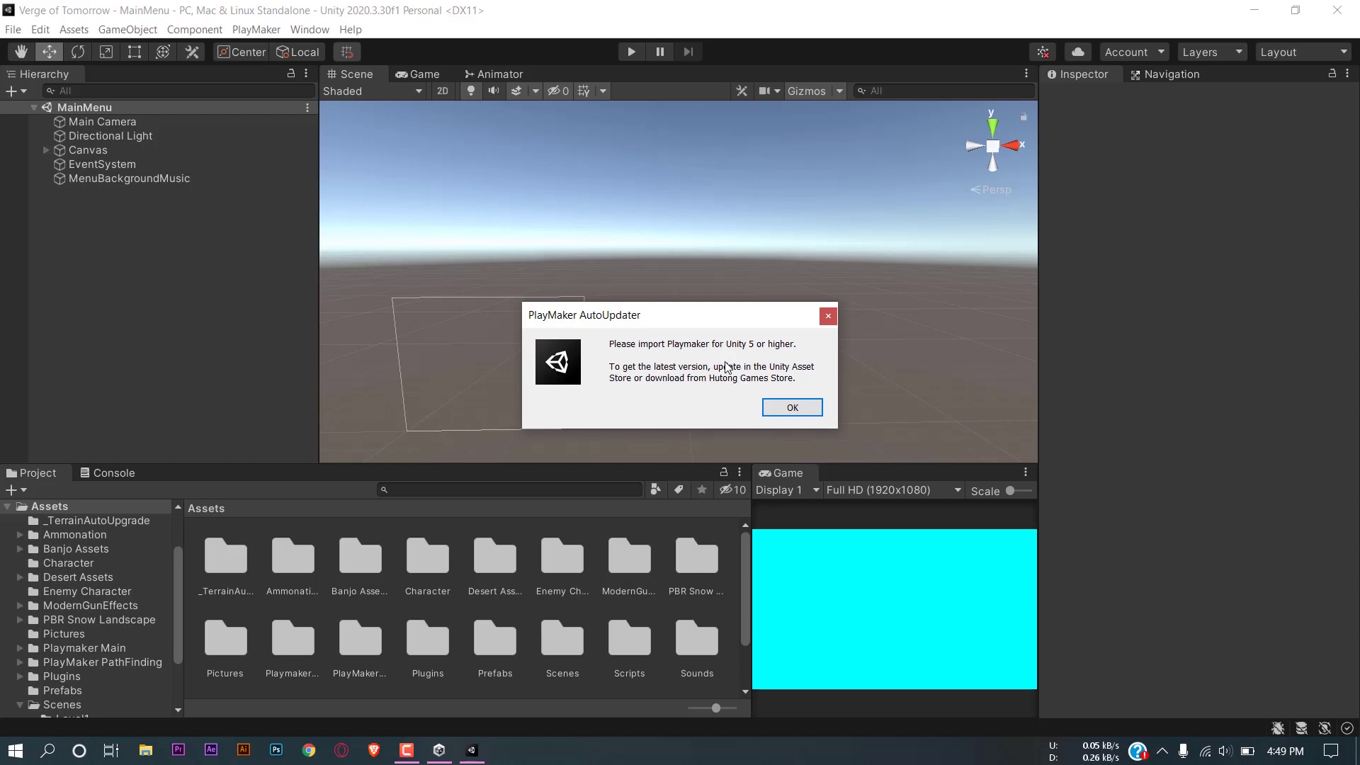
# Dismiss the PlayMaker AutoUpdater notice, switch to the Game view, and enter Play mode
pyautogui.click(792, 408)
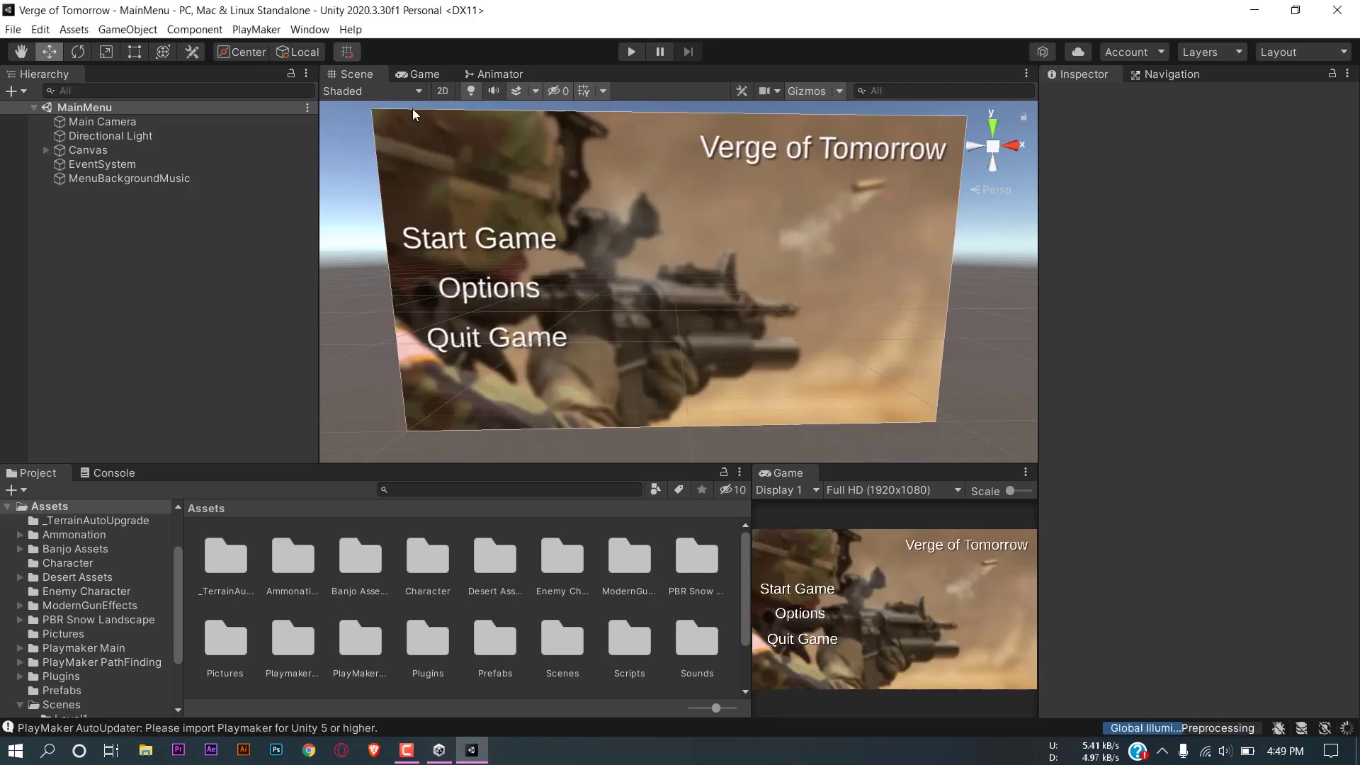
pyautogui.click(420, 73)
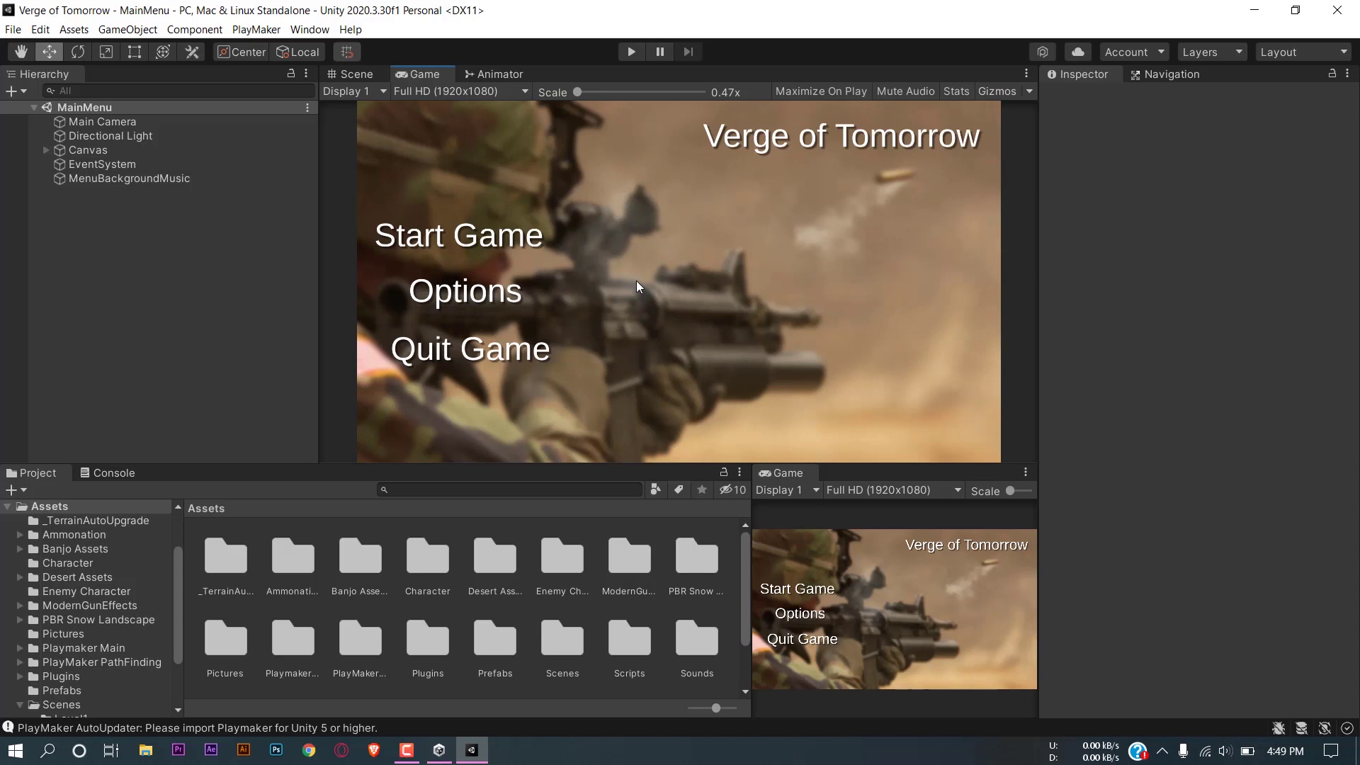
pyautogui.click(631, 51)
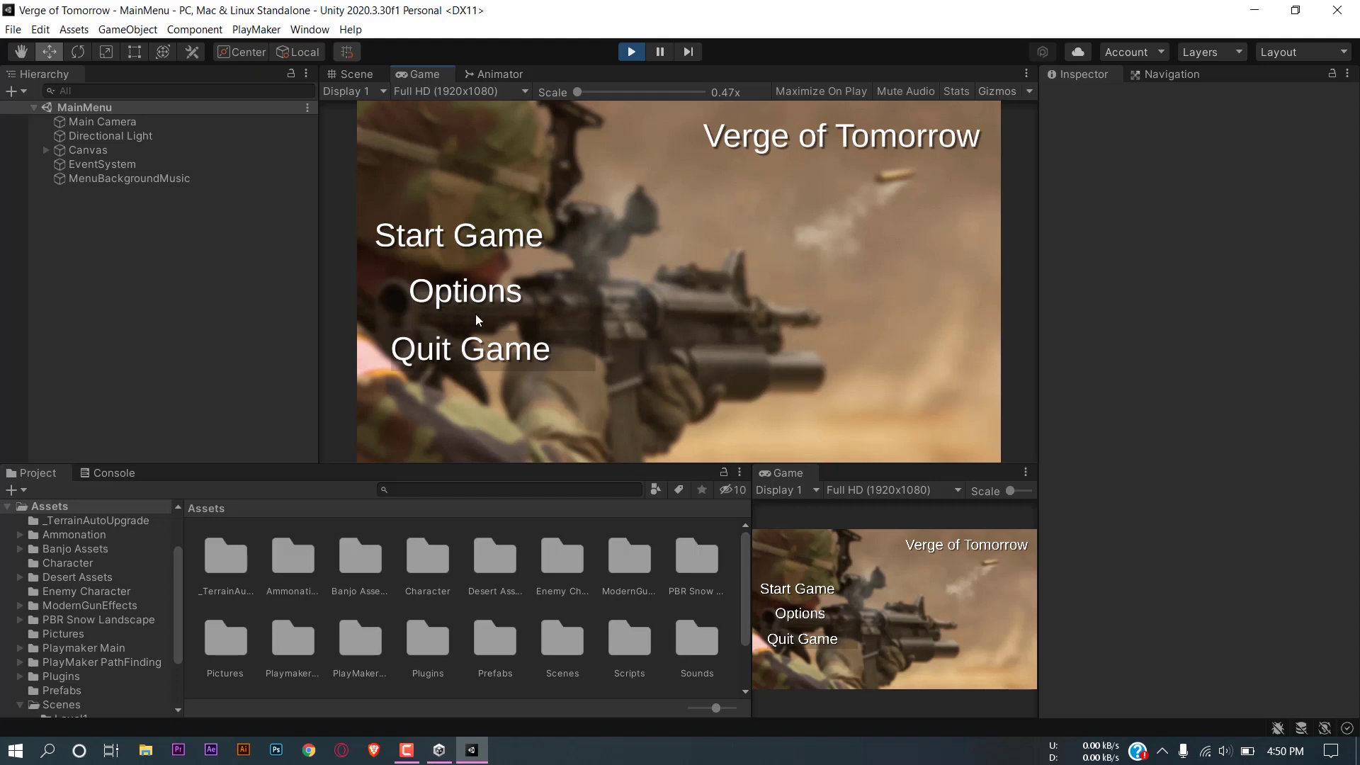
# Lower the Game Music slider in Options > Sound Options, then go back to the main menu
pyautogui.click(449, 302)
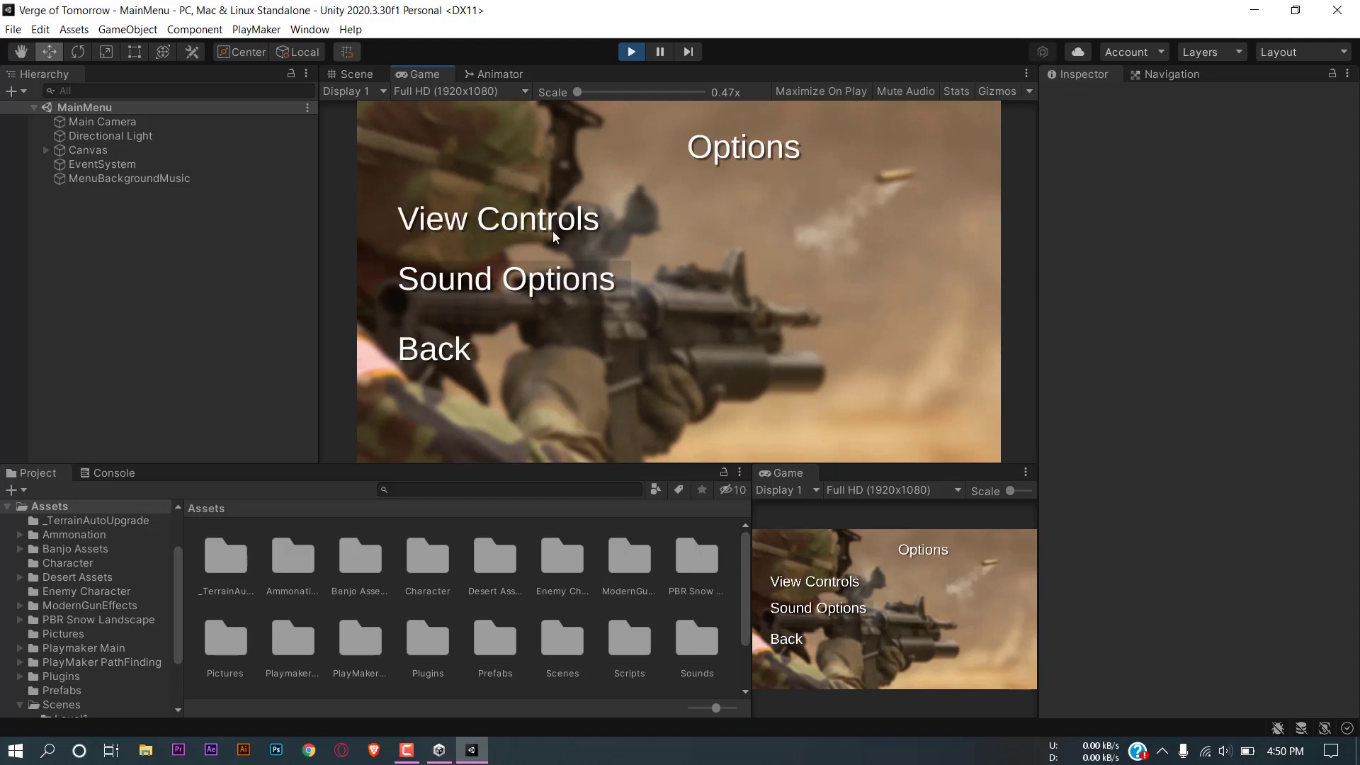
pyautogui.click(493, 282)
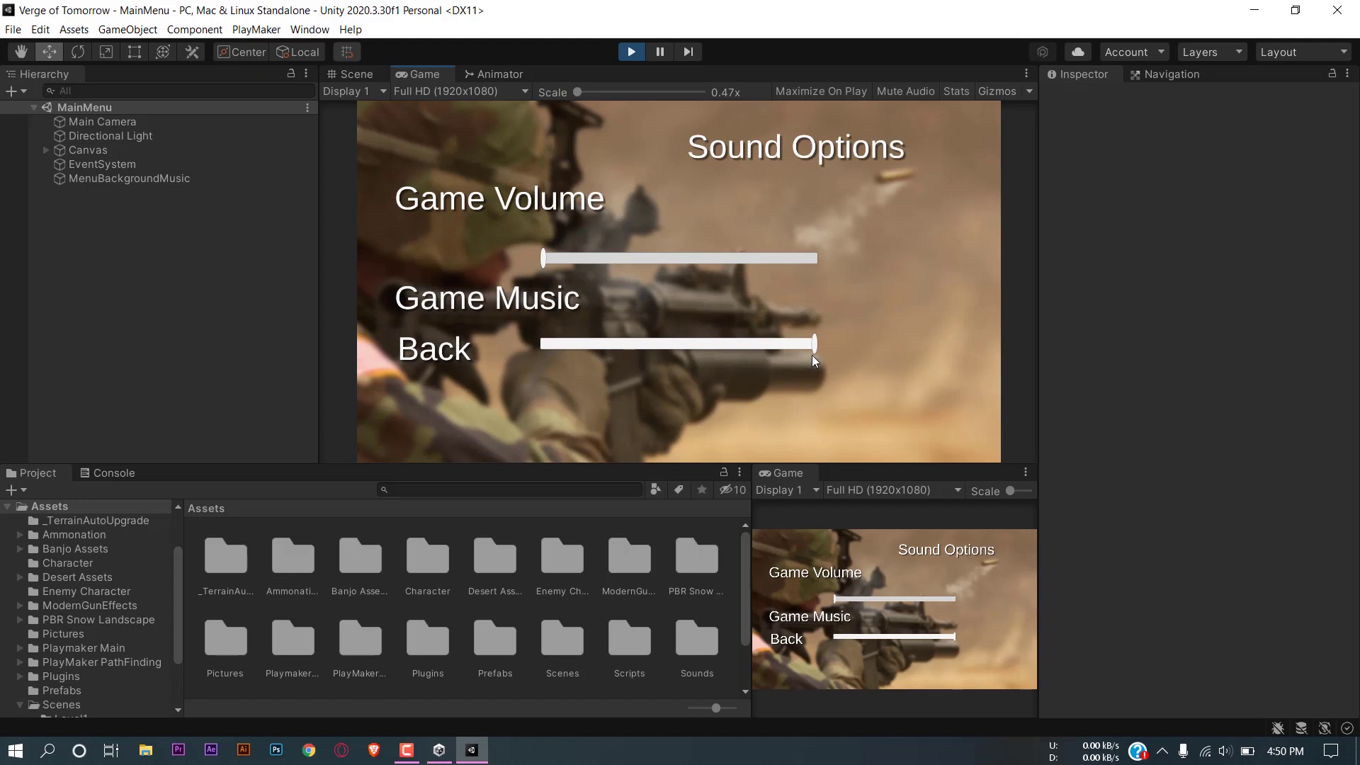
pyautogui.moveTo(766, 346); pyautogui.dragTo(721, 346)
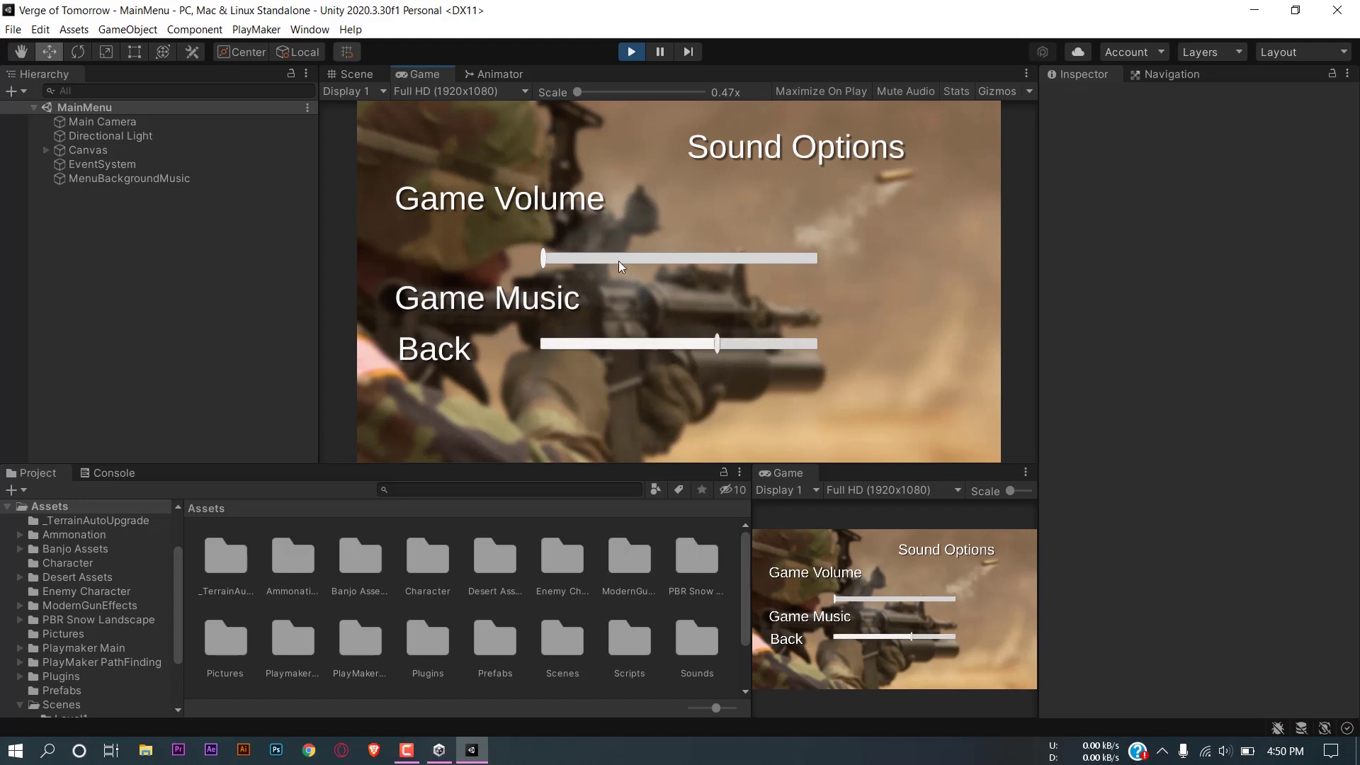
pyautogui.click(423, 338)
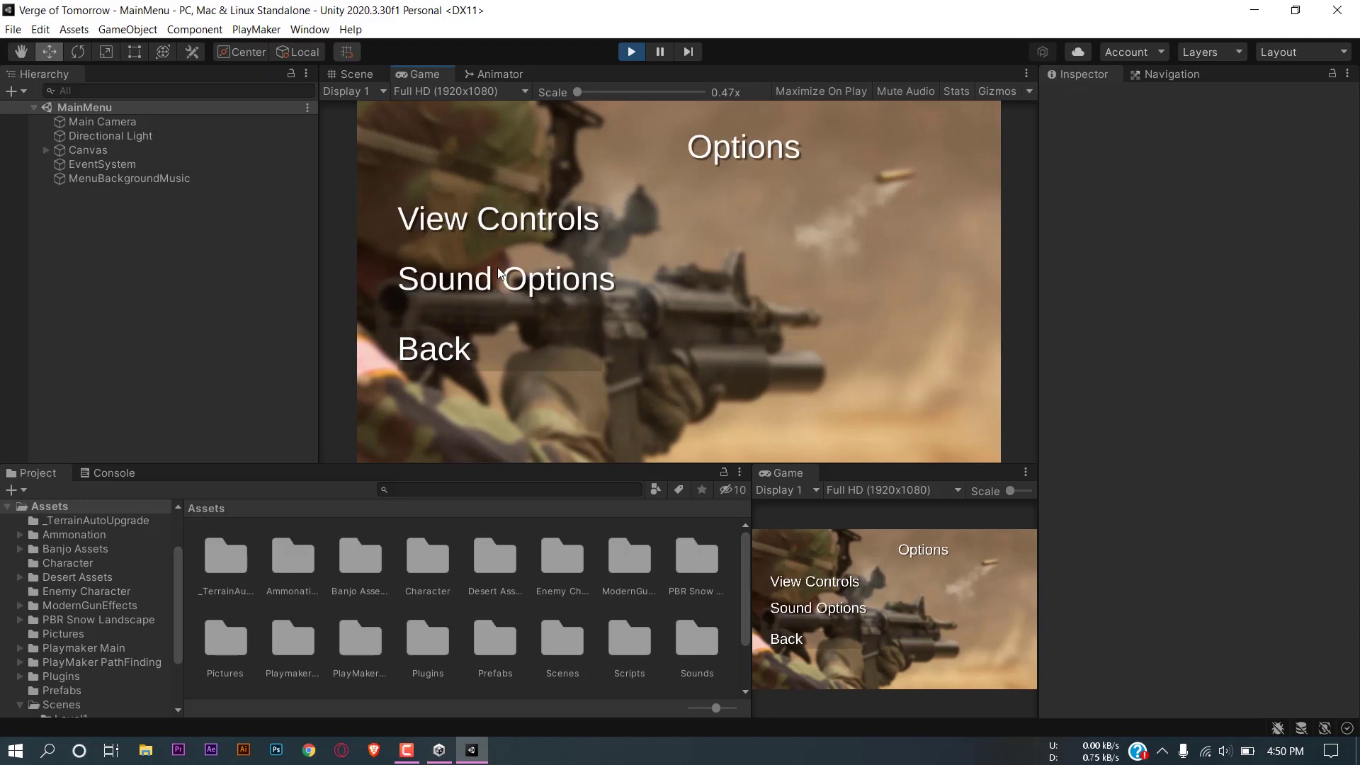
pyautogui.click(468, 351)
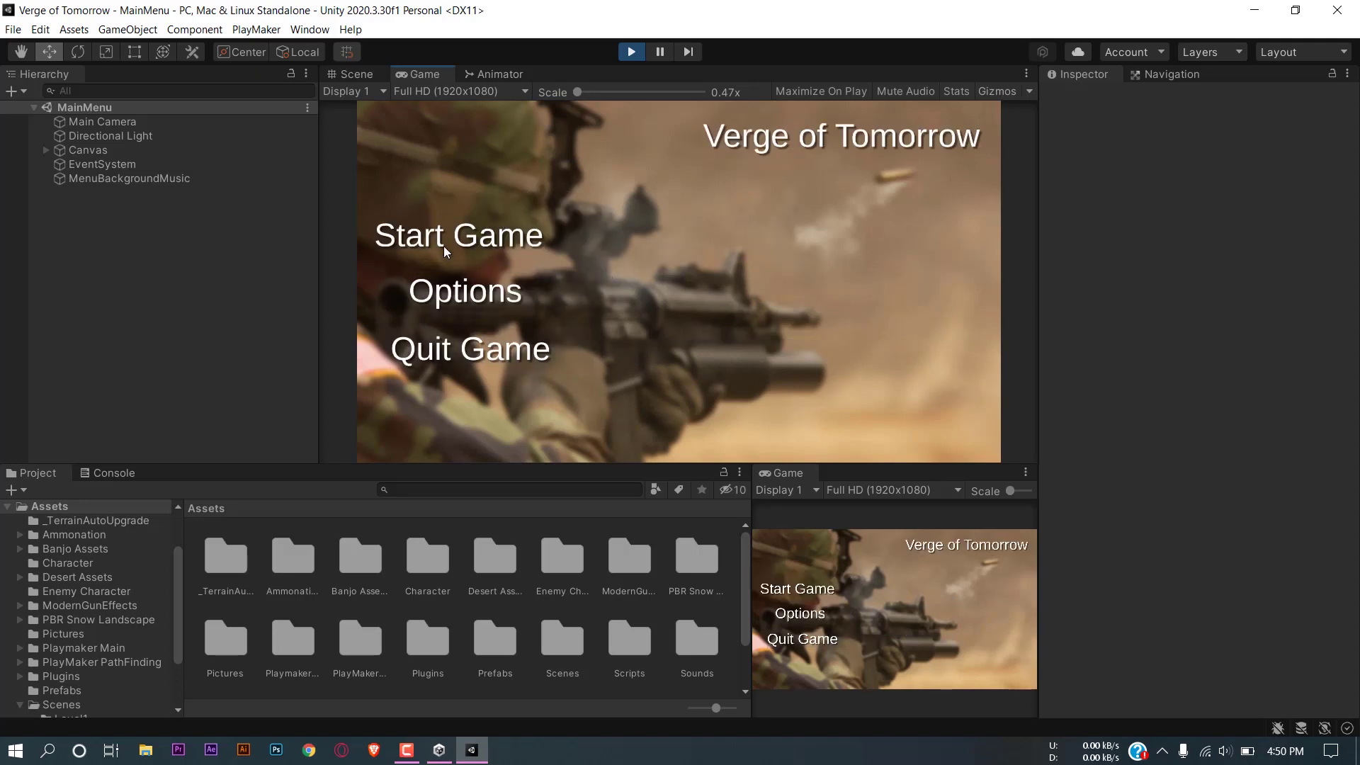